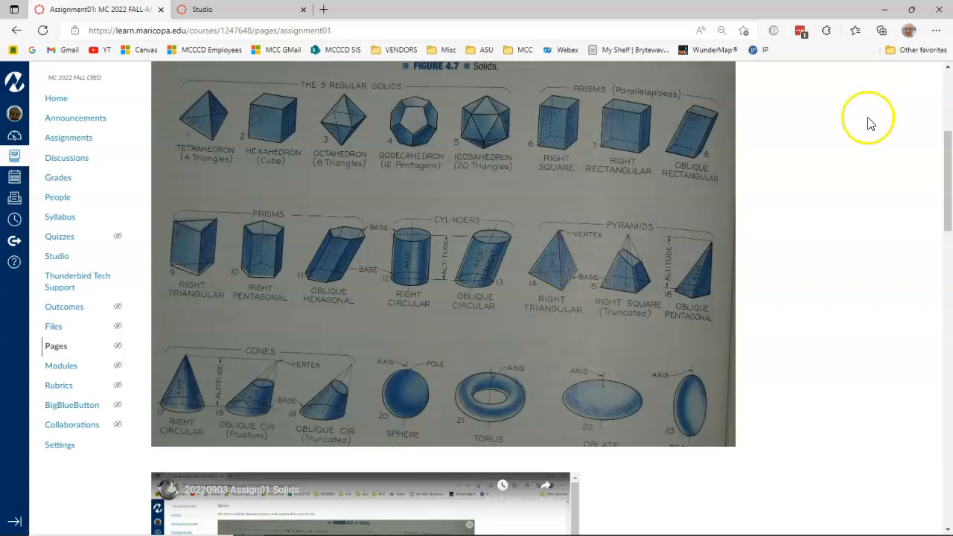
Step: Switch to SOLIDWORKS, then save and close the Cone2 drawing together with its Cone2 part
{"action": "left_click", "coordinate": [881, 17]}
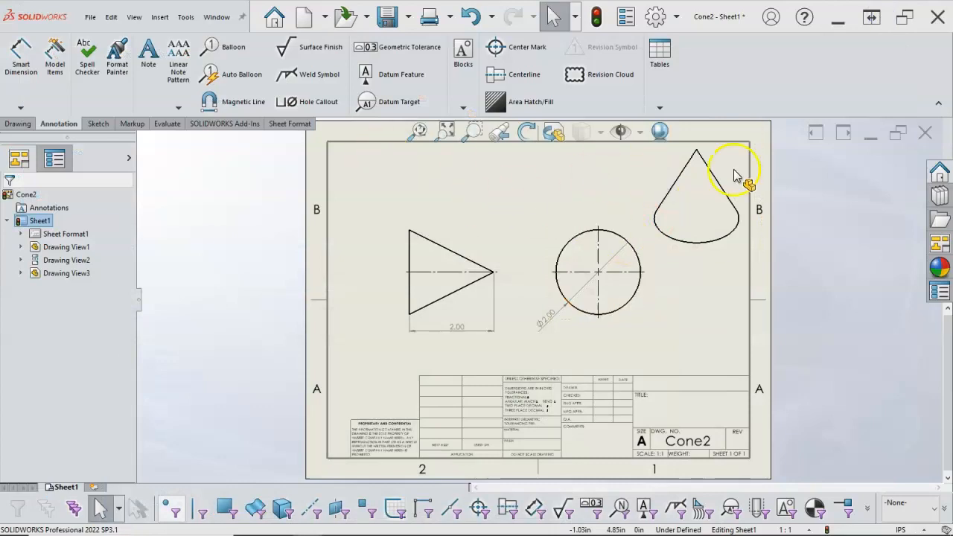
{"action": "left_click", "coordinate": [926, 133]}
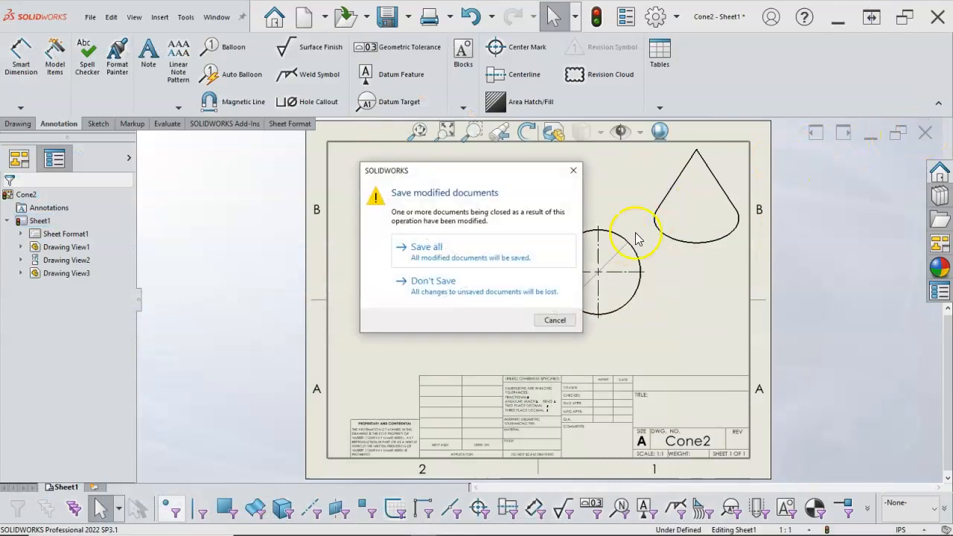
{"action": "left_click", "coordinate": [438, 257]}
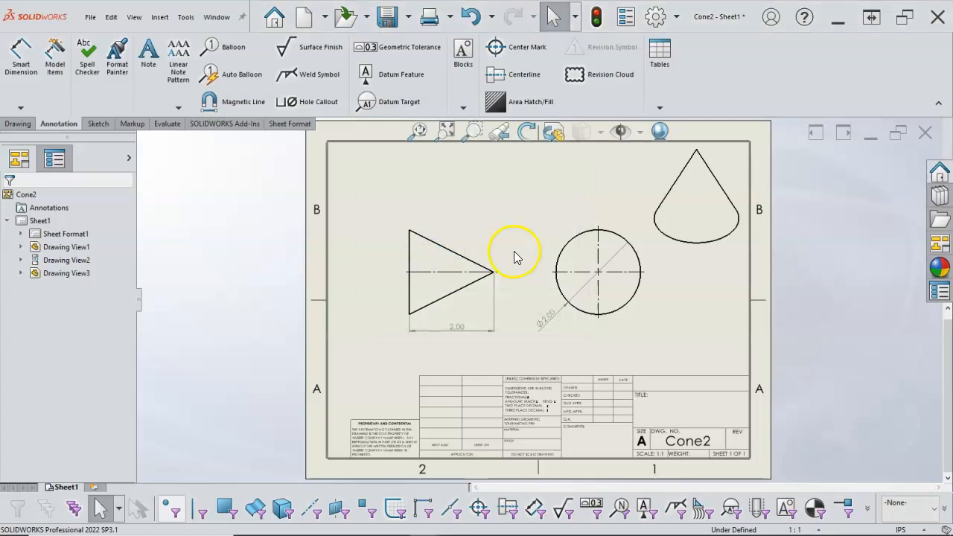
{"action": "left_click", "coordinate": [711, 369]}
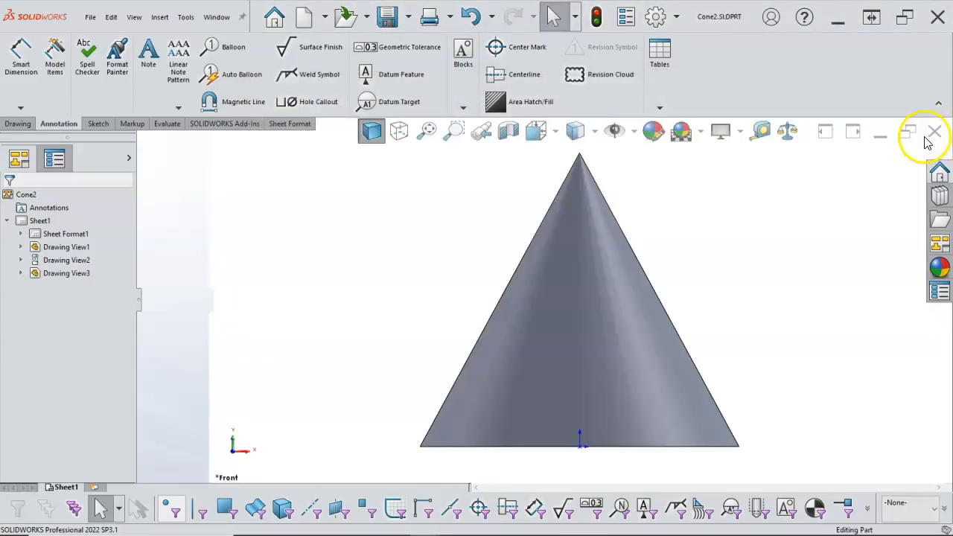
{"action": "left_click", "coordinate": [926, 132]}
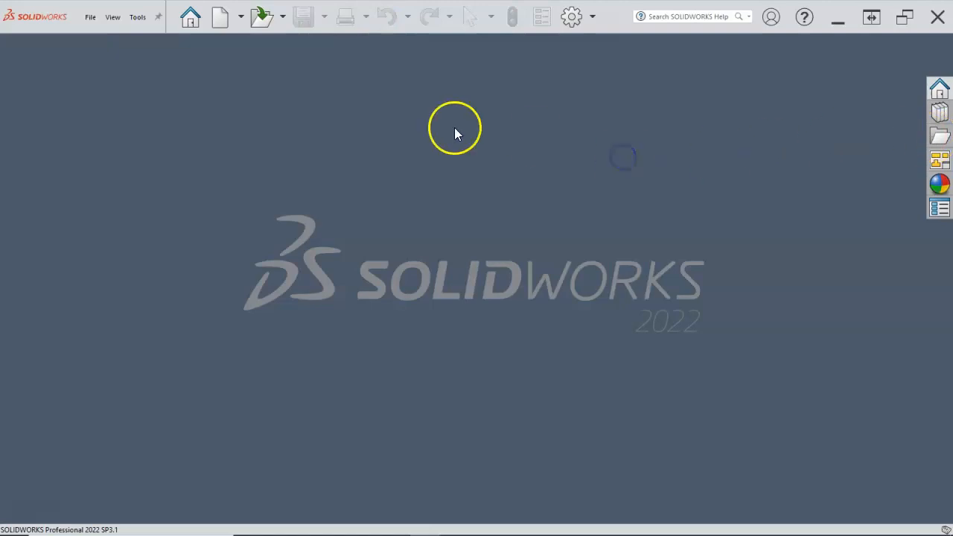
Step: Create a new part document from the part template in the 2022 Templates set
{"action": "left_click", "coordinate": [218, 27]}
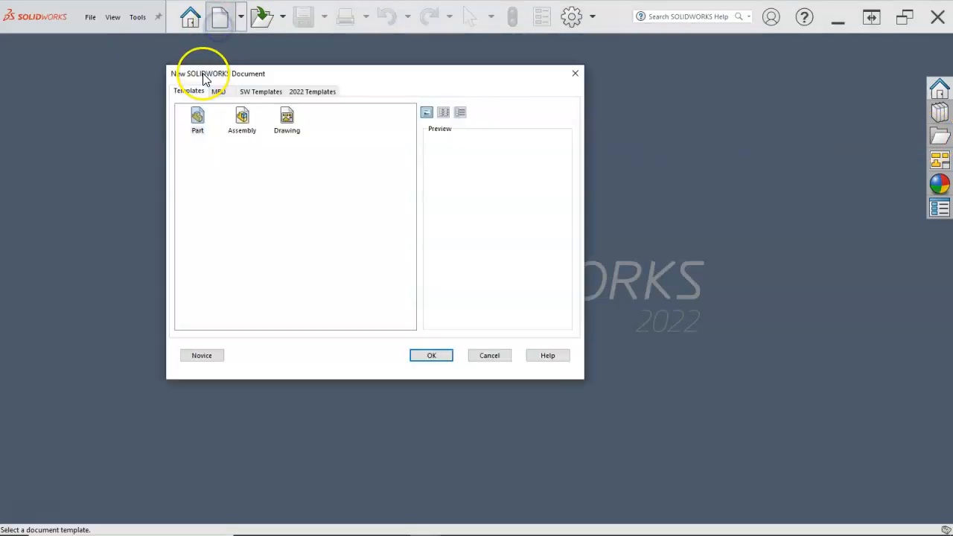
{"action": "left_click", "coordinate": [318, 95]}
{"action": "double_click", "coordinate": [197, 119]}
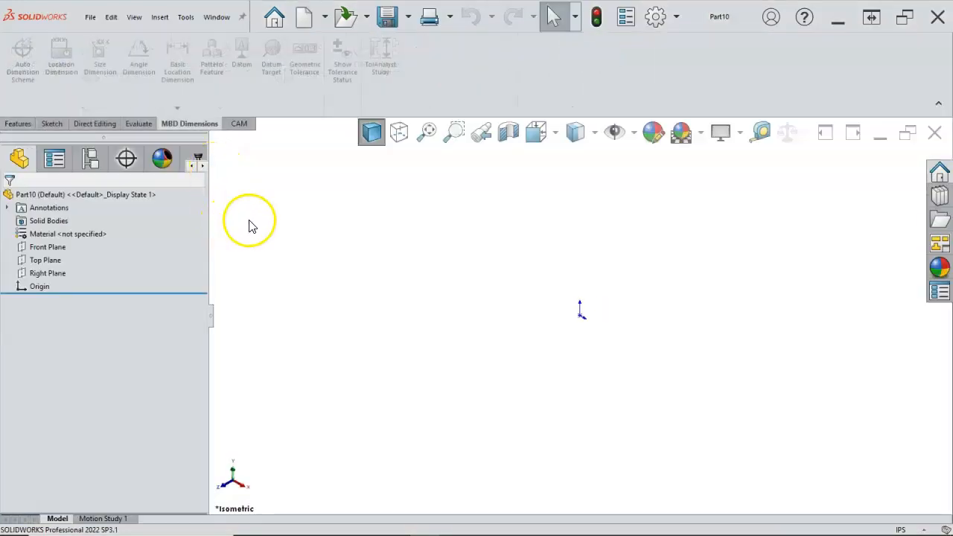
Step: Start a sketch on the Front Plane and draw a vertical line 2 in long upward from the origin
{"action": "left_click", "coordinate": [61, 247]}
{"action": "left_click", "coordinate": [73, 227]}
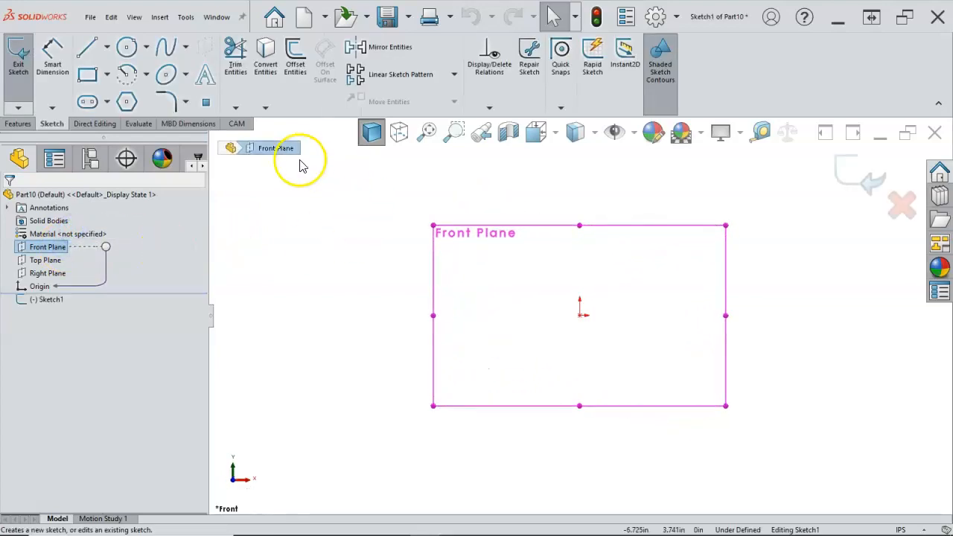
{"action": "left_click", "coordinate": [87, 47]}
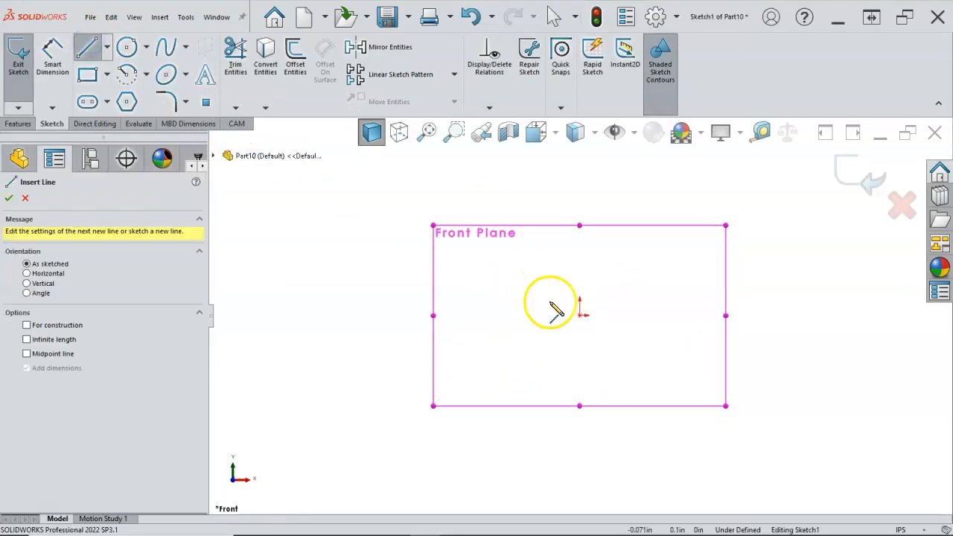
{"action": "left_click", "coordinate": [582, 316]}
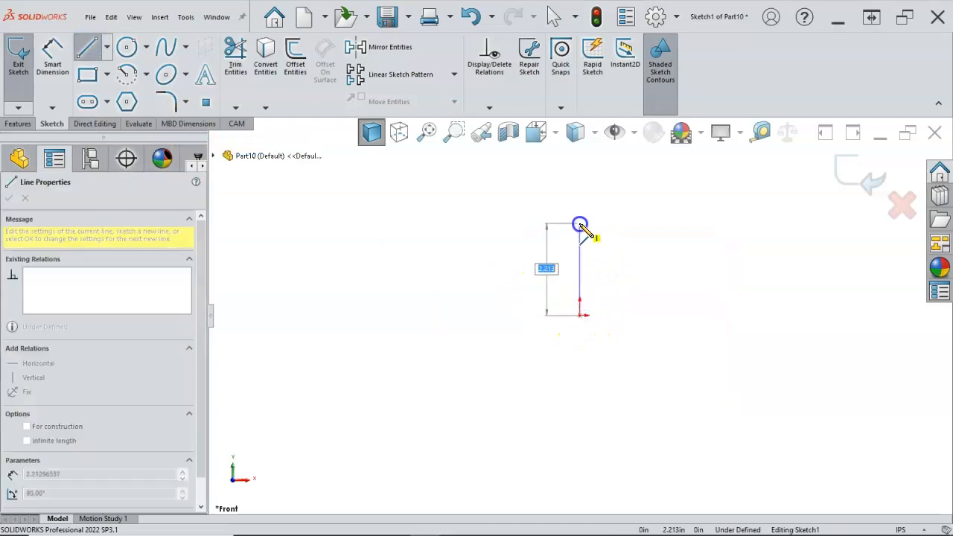
{"action": "type", "text": "2"}
{"action": "key", "text": "Return"}
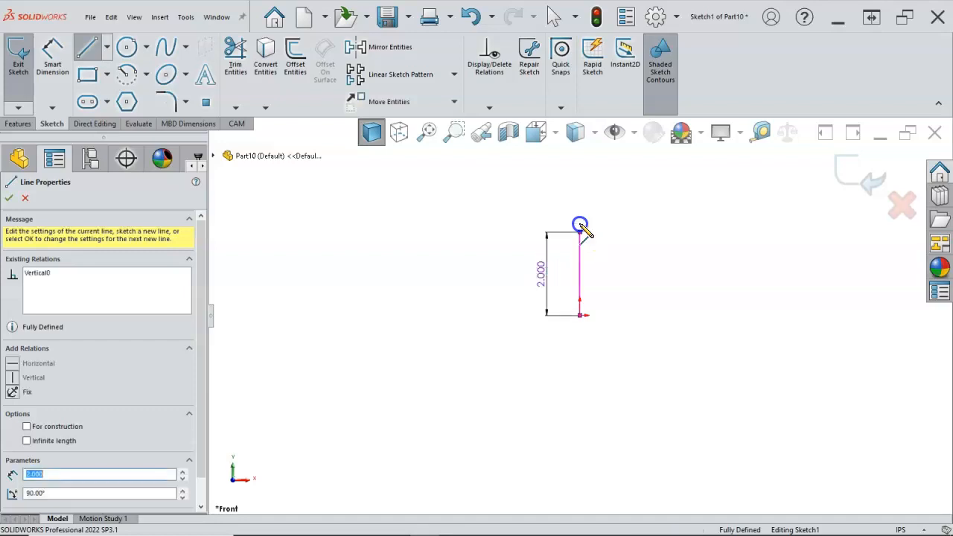
{"action": "right_click", "coordinate": [622, 234]}
{"action": "left_click", "coordinate": [655, 246]}
{"action": "left_click", "coordinate": [586, 272]}
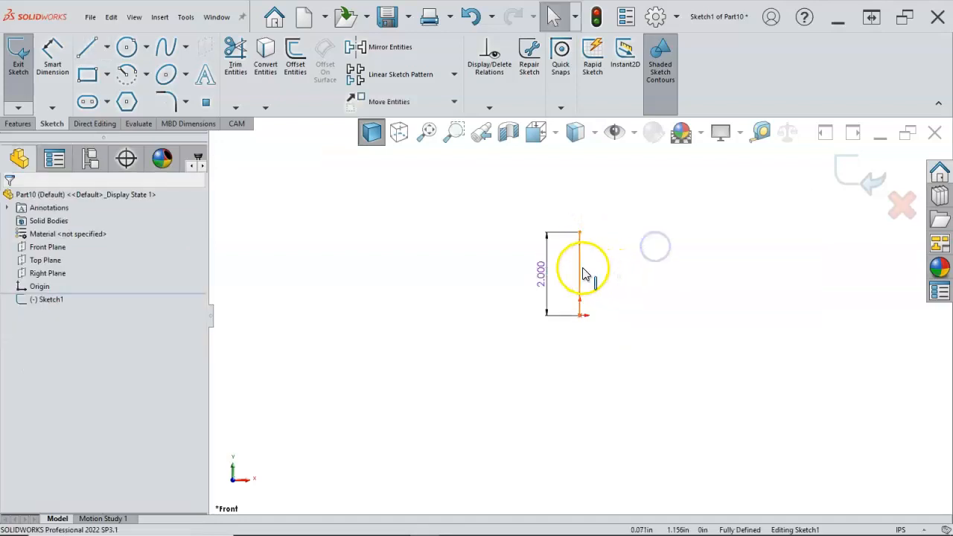
{"action": "left_click", "coordinate": [582, 317]}
{"action": "scroll", "coordinate": [616, 290], "scroll_direction": "down", "scroll_amount": 5}
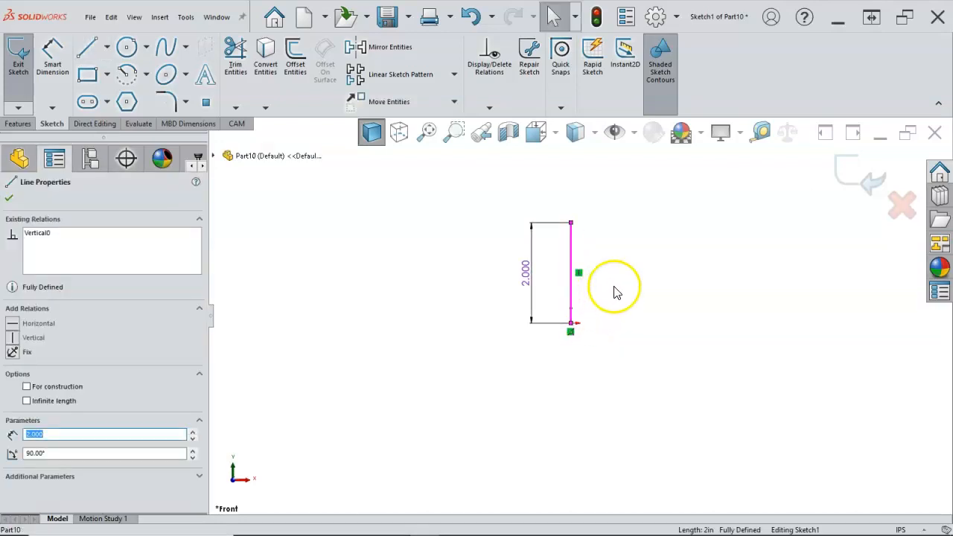
{"action": "left_click", "coordinate": [607, 262]}
{"action": "scroll", "coordinate": [588, 238], "scroll_direction": "up", "scroll_amount": 1}
{"action": "scroll", "coordinate": [588, 237], "scroll_direction": "down", "scroll_amount": 1}
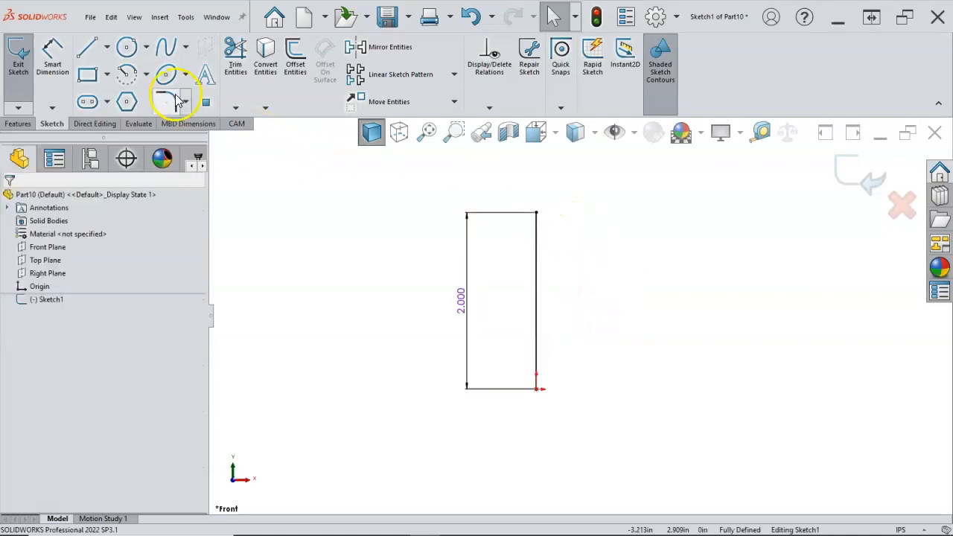
Step: Try a centerpoint arc centred on the line's midpoint from its upper end to the origin, and undo it
{"action": "left_click", "coordinate": [146, 76]}
{"action": "left_click", "coordinate": [138, 96]}
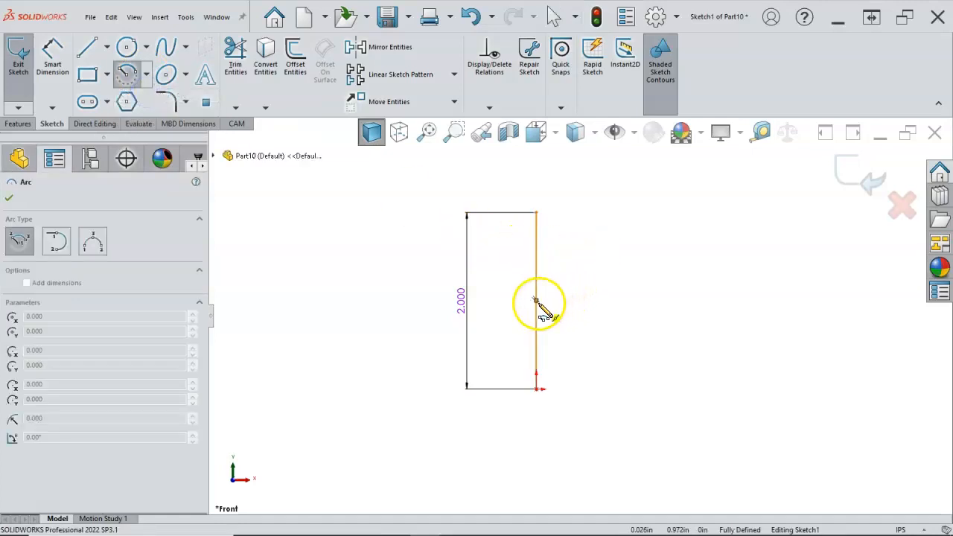
{"action": "left_click", "coordinate": [538, 302]}
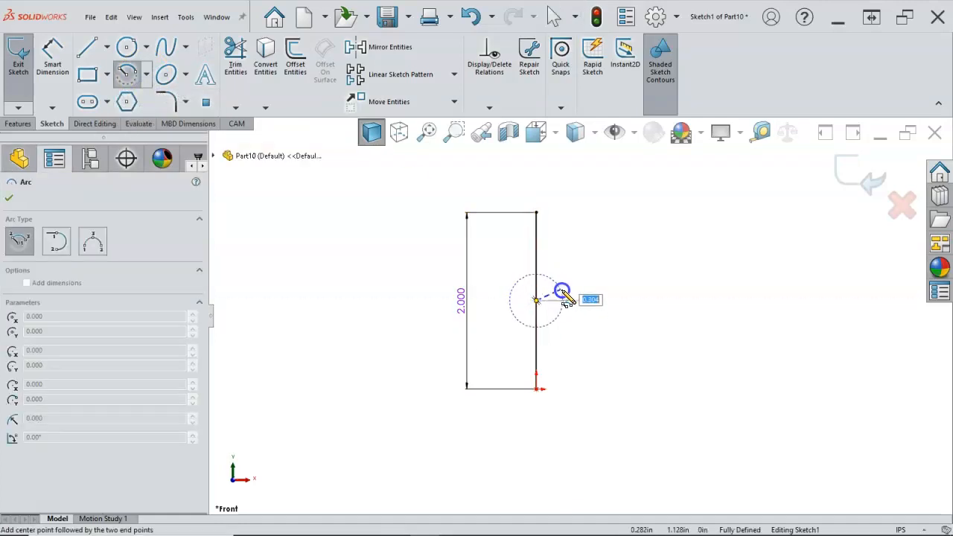
{"action": "left_click", "coordinate": [537, 215]}
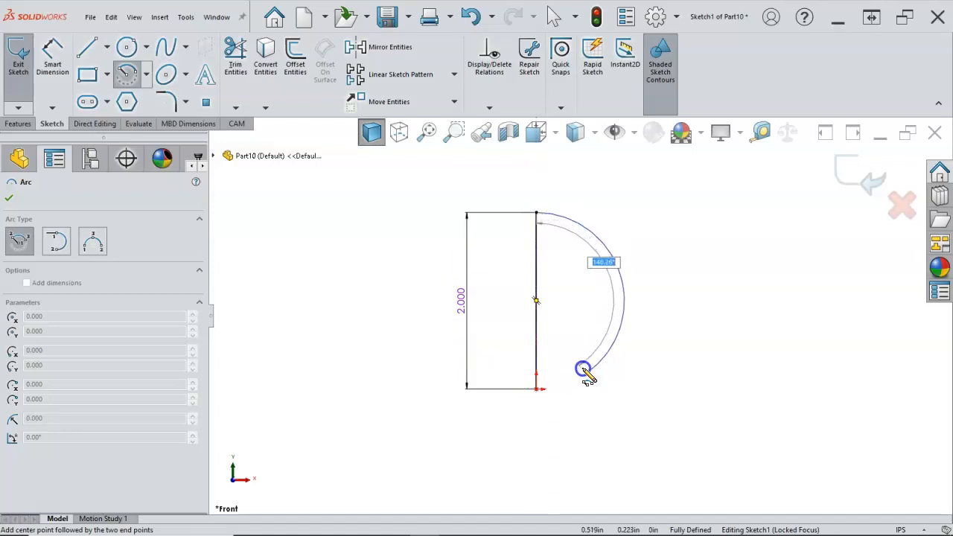
{"action": "left_click", "coordinate": [538, 392]}
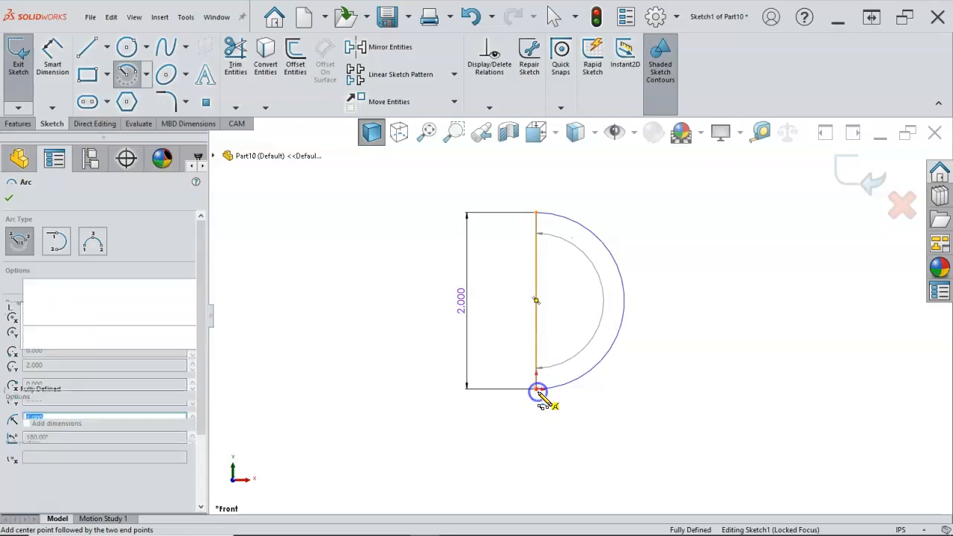
{"action": "right_click", "coordinate": [562, 339]}
{"action": "left_click", "coordinate": [588, 345]}
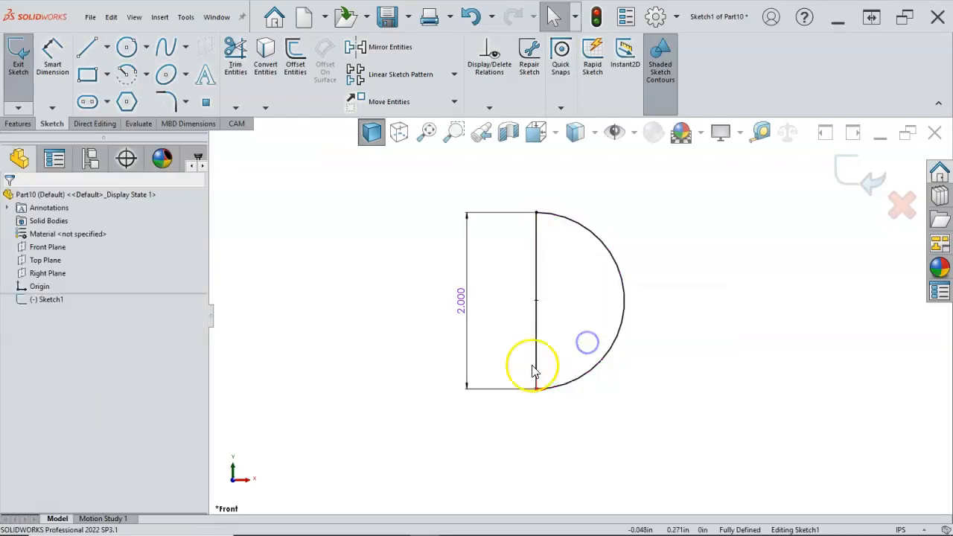
{"action": "left_click", "coordinate": [687, 347]}
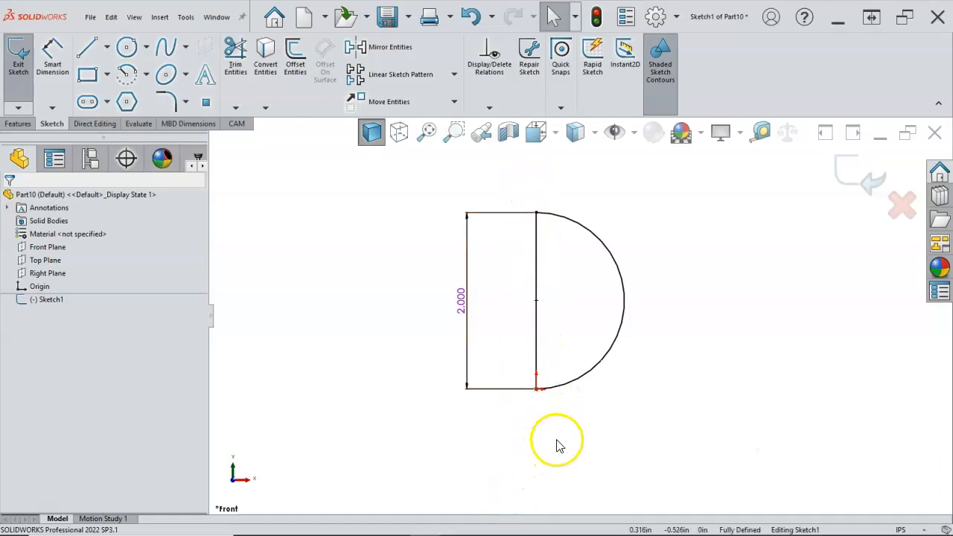
{"action": "key", "text": "ctrl+z"}
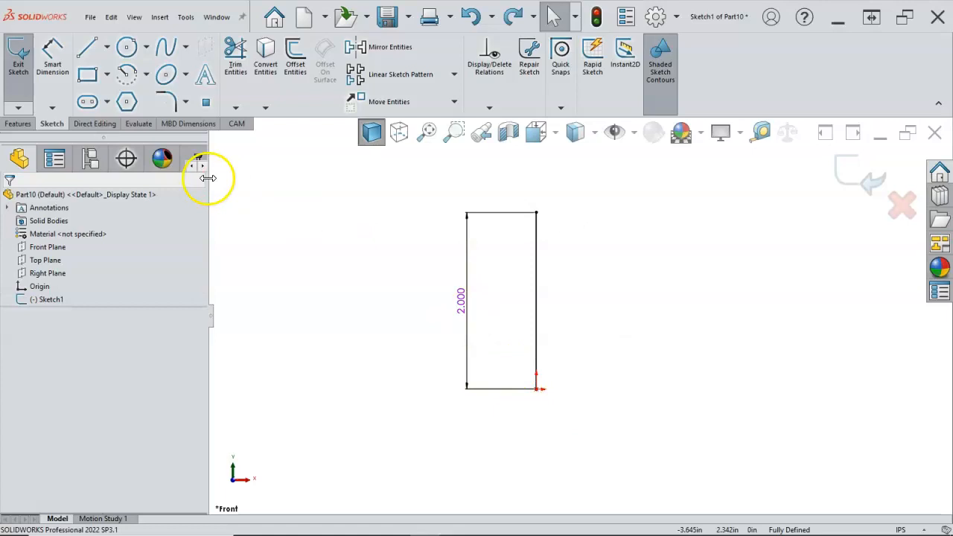
Step: Try a tangent arc from the line's upper end to the origin, and undo it
{"action": "left_click", "coordinate": [146, 73]}
{"action": "left_click", "coordinate": [158, 109]}
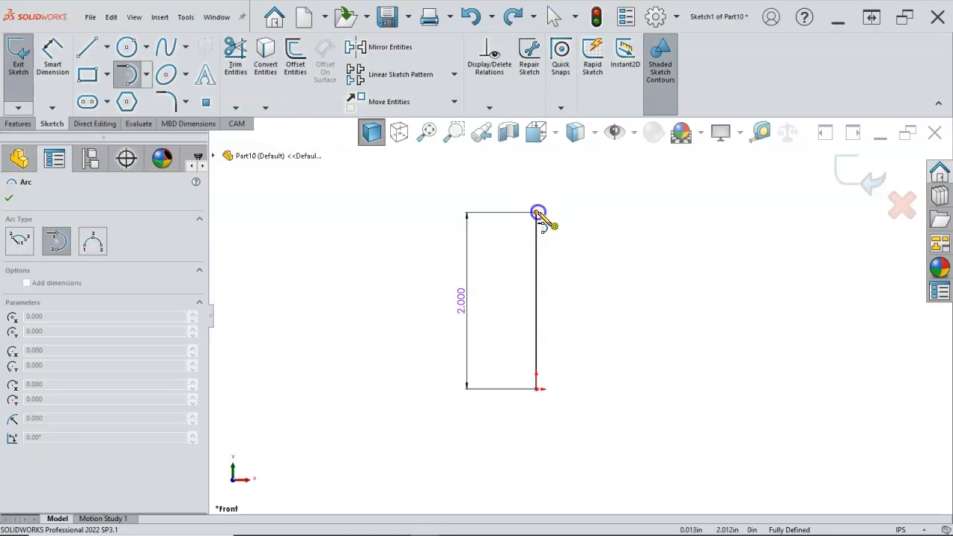
{"action": "left_click", "coordinate": [538, 214]}
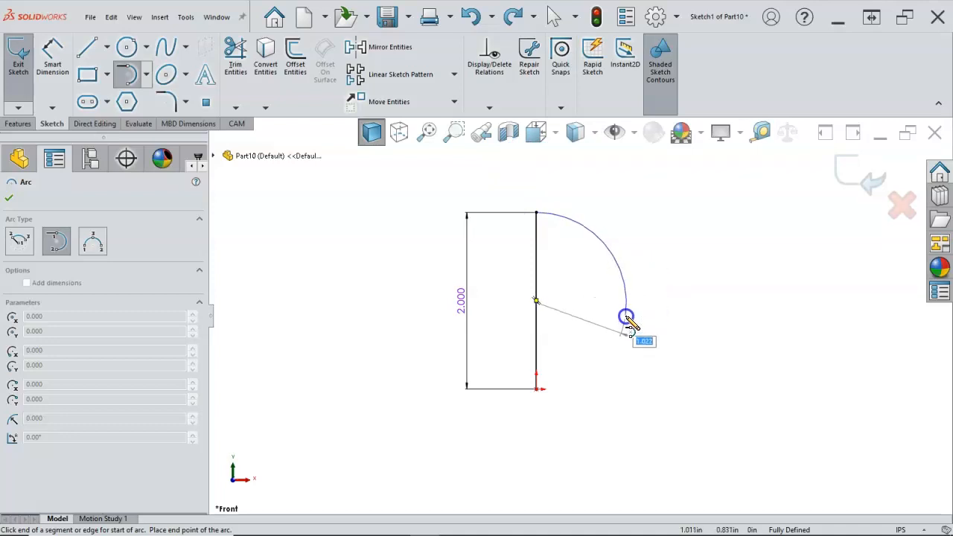
{"action": "left_click", "coordinate": [538, 390]}
{"action": "right_click", "coordinate": [649, 277]}
{"action": "left_click", "coordinate": [676, 278]}
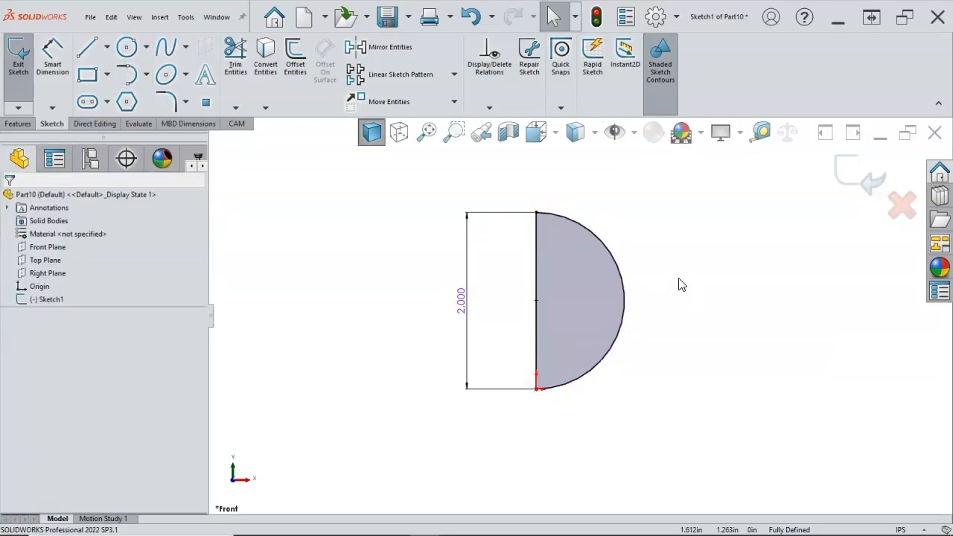
{"action": "key", "text": "ctrl+z"}
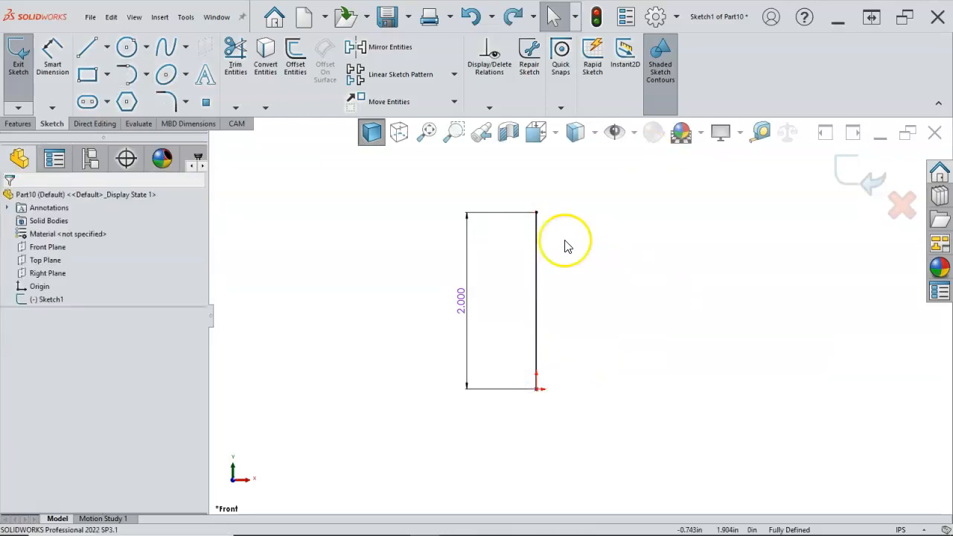
Step: Draw a 3-point arc from the line's upper end to the origin, bulging out on the positive X side
{"action": "left_click", "coordinate": [147, 75]}
{"action": "left_click", "coordinate": [156, 124]}
{"action": "left_click_drag", "start_coordinate": [537, 213], "coordinate": [538, 390]}
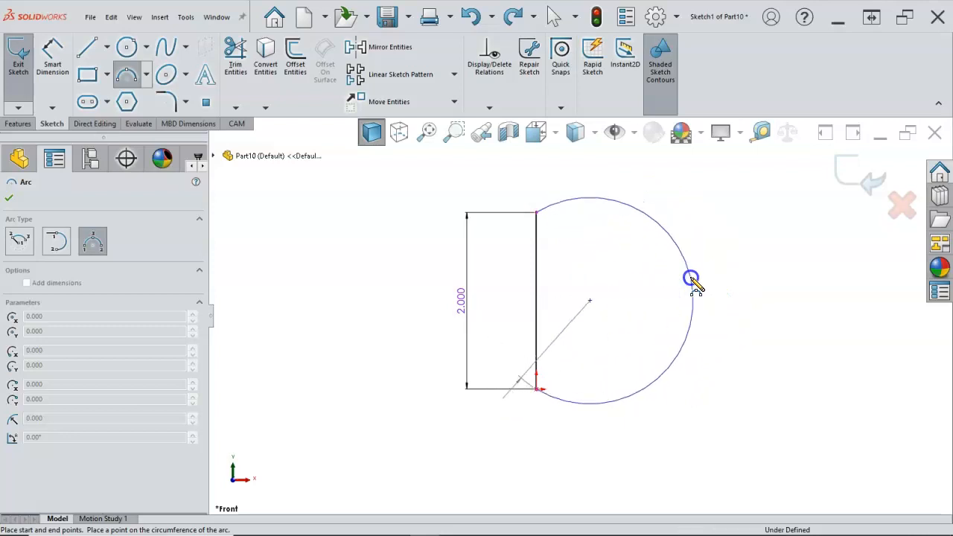
{"action": "left_click", "coordinate": [691, 280]}
{"action": "right_click", "coordinate": [634, 268]}
{"action": "left_click", "coordinate": [660, 273]}
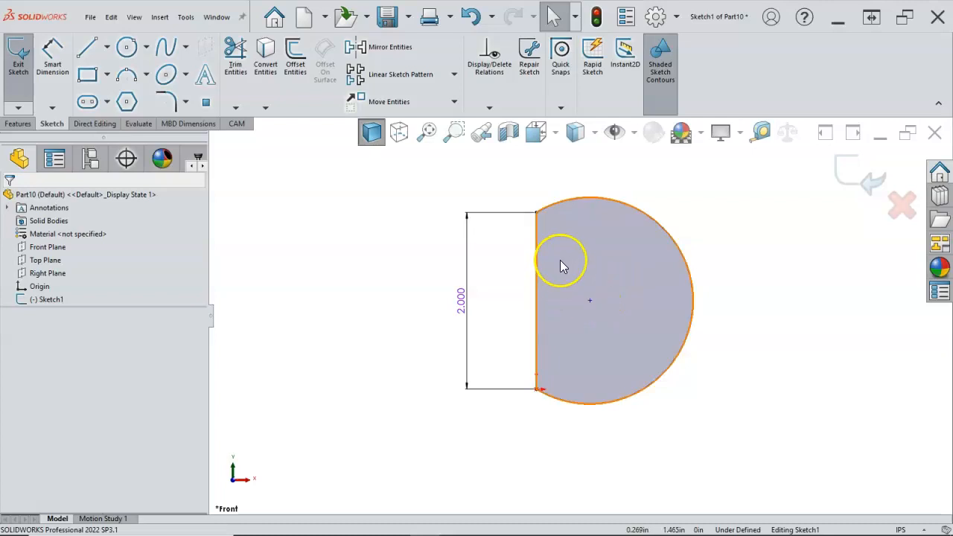
Step: Try to move the arc's centre point onto the vertical line by hand
{"action": "left_click", "coordinate": [591, 302]}
{"action": "left_click", "coordinate": [590, 303]}
{"action": "left_click", "coordinate": [550, 304]}
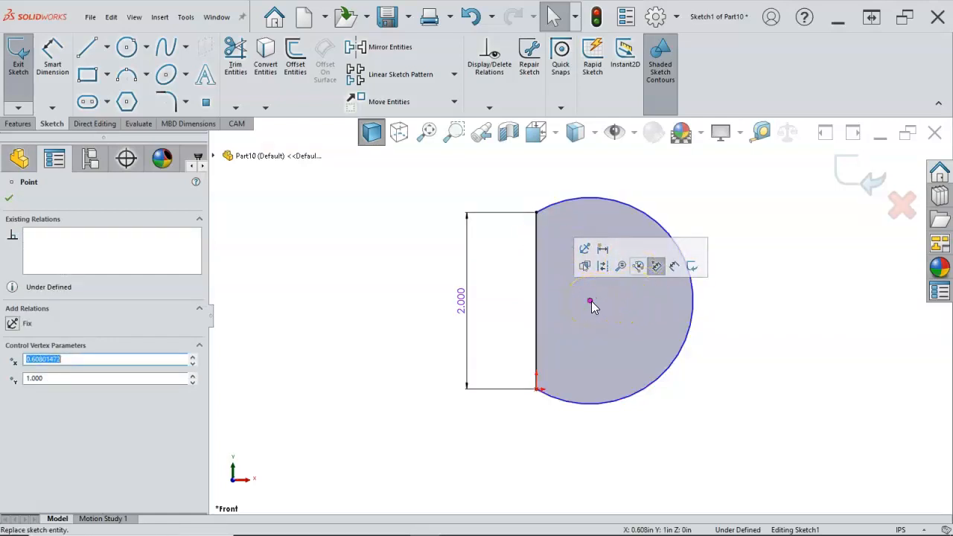
{"action": "left_click_drag", "start_coordinate": [591, 300], "coordinate": [555, 303]}
{"action": "left_click", "coordinate": [721, 331]}
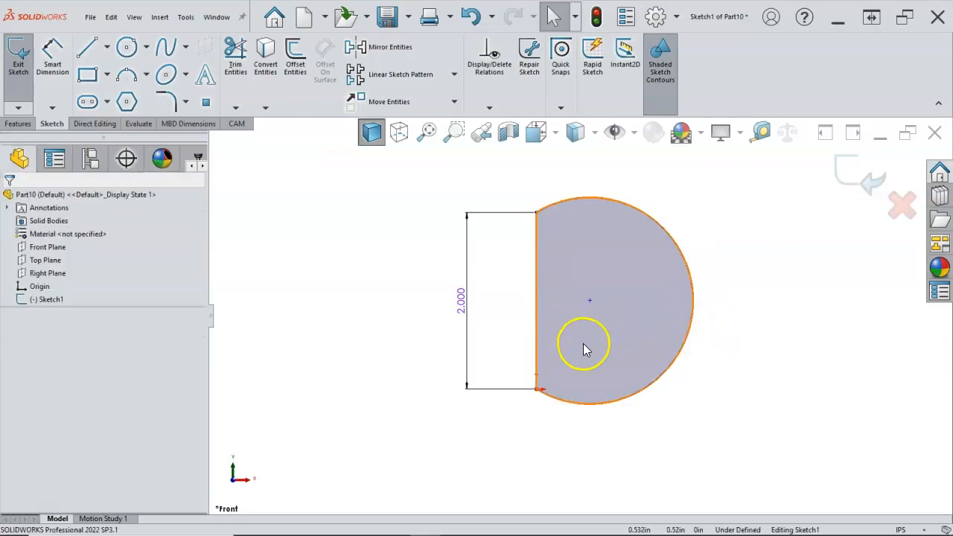
{"action": "left_click", "coordinate": [592, 300]}
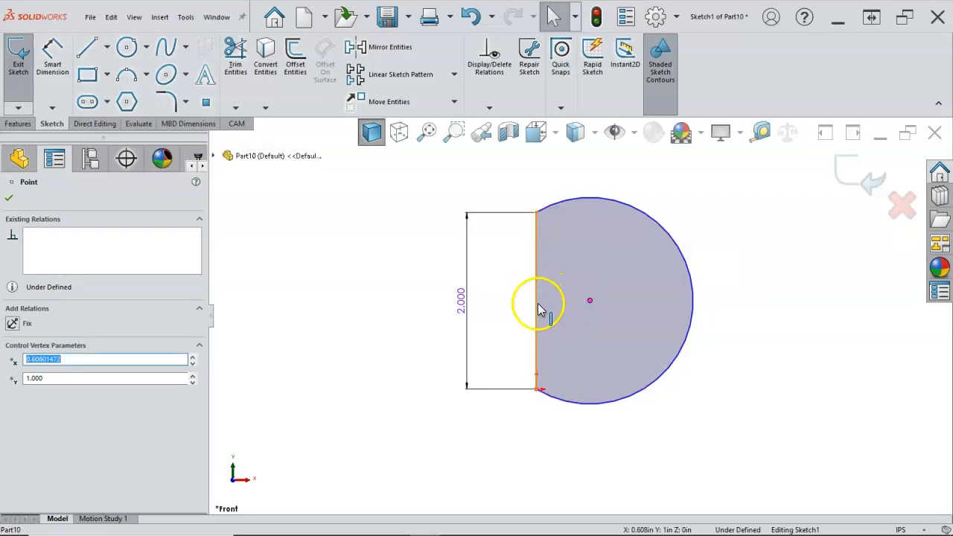
{"action": "left_click", "coordinate": [538, 302], "text": "ctrl"}
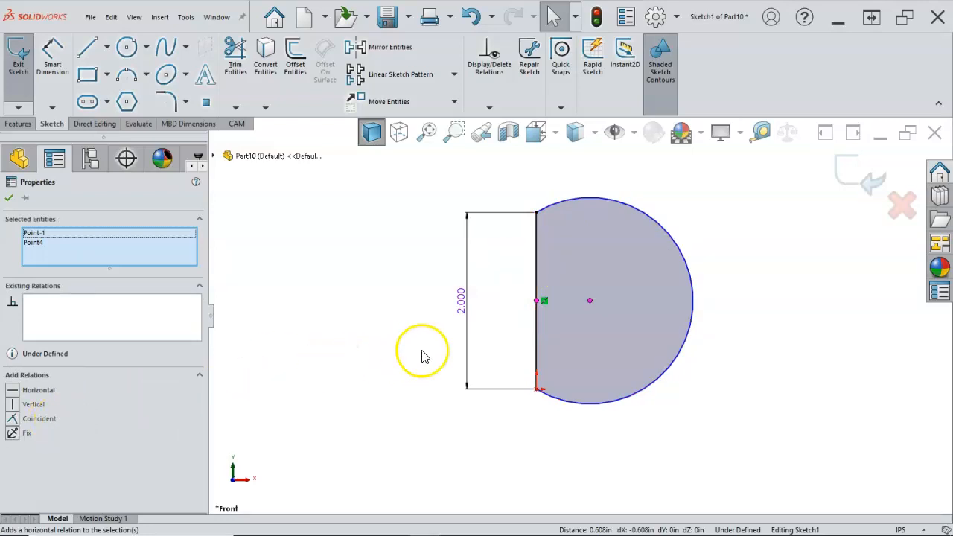
{"action": "left_click", "coordinate": [517, 304]}
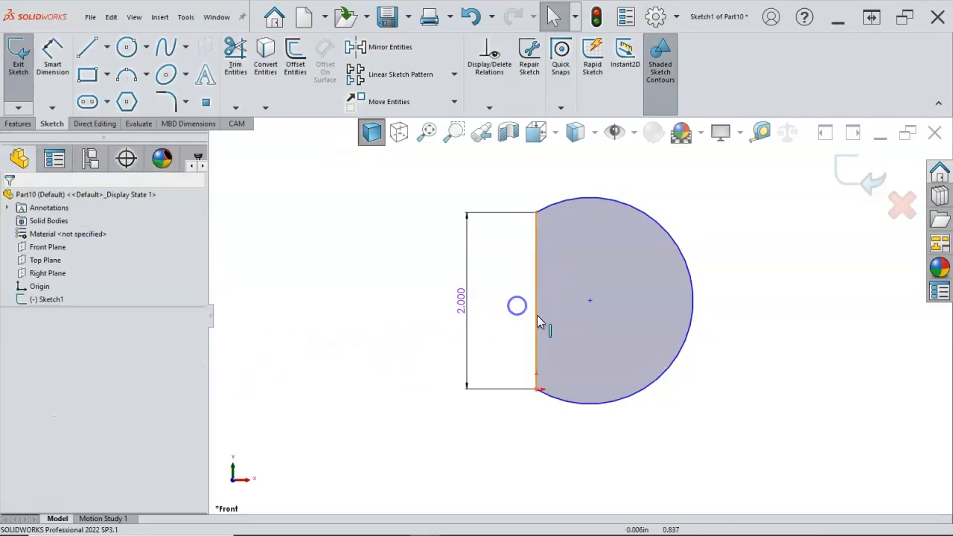
Step: Add a Midpoint relation between the vertical line and the arc's centre point to make the arc a semicircle
{"action": "left_click", "coordinate": [539, 318]}
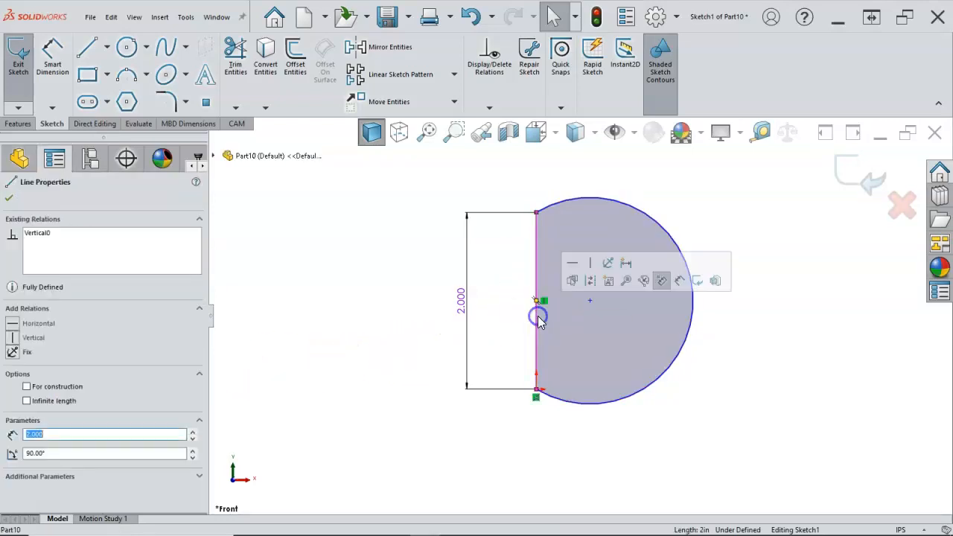
{"action": "left_click", "coordinate": [590, 301], "text": "ctrl"}
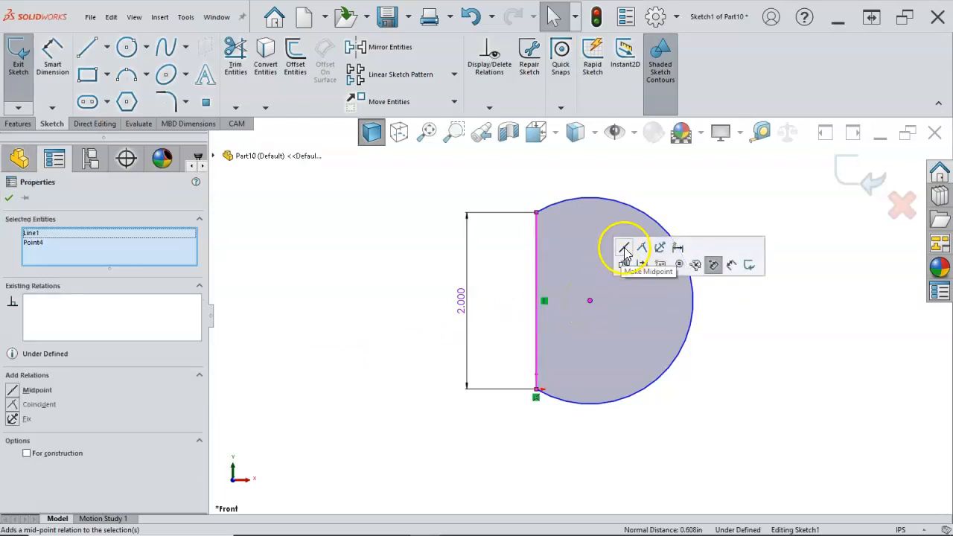
{"action": "left_click", "coordinate": [626, 252]}
{"action": "left_click", "coordinate": [713, 328]}
{"action": "left_click", "coordinate": [488, 229]}
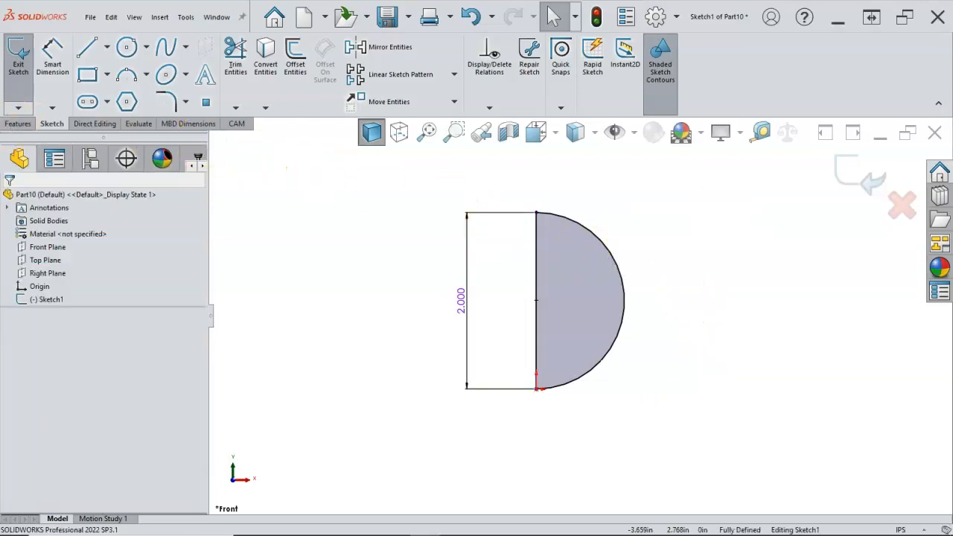
Step: Draw a vertical, infinite-length construction centerline through the origin, along the semicircle's straight edge
{"action": "left_click", "coordinate": [107, 46]}
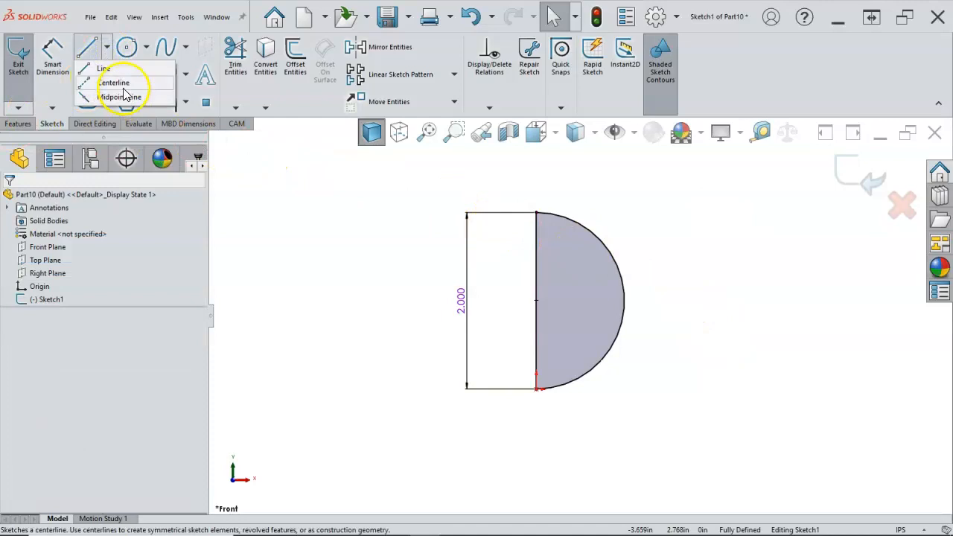
{"action": "left_click", "coordinate": [120, 84]}
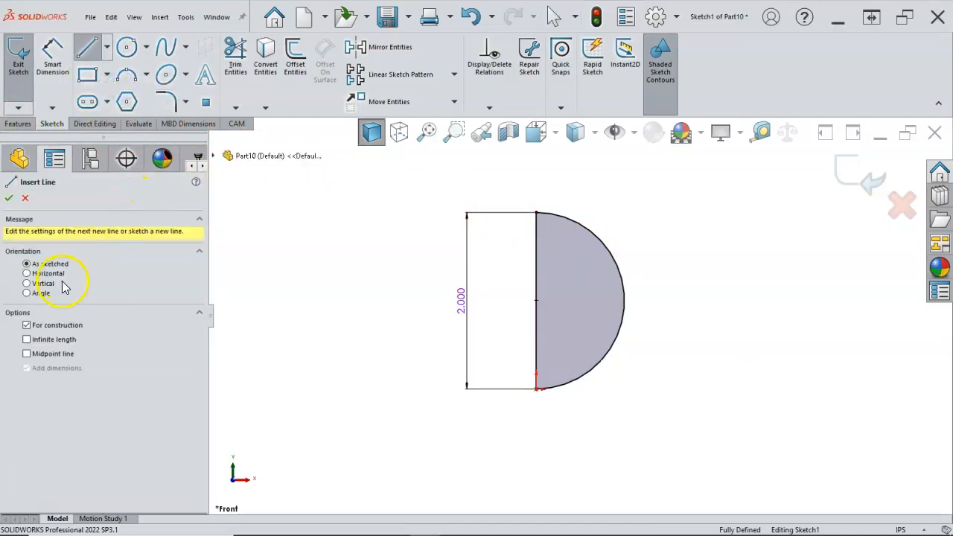
{"action": "left_click", "coordinate": [30, 284]}
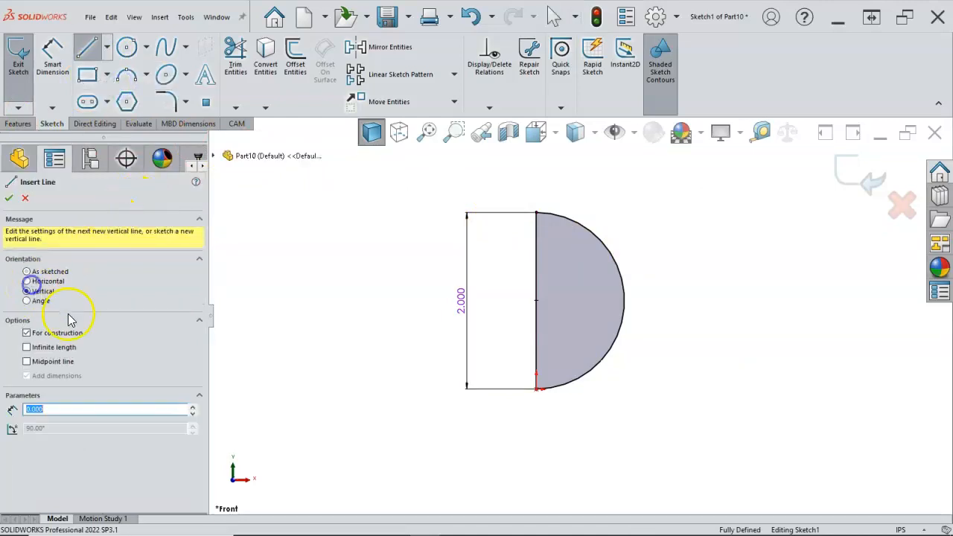
{"action": "left_click", "coordinate": [27, 347]}
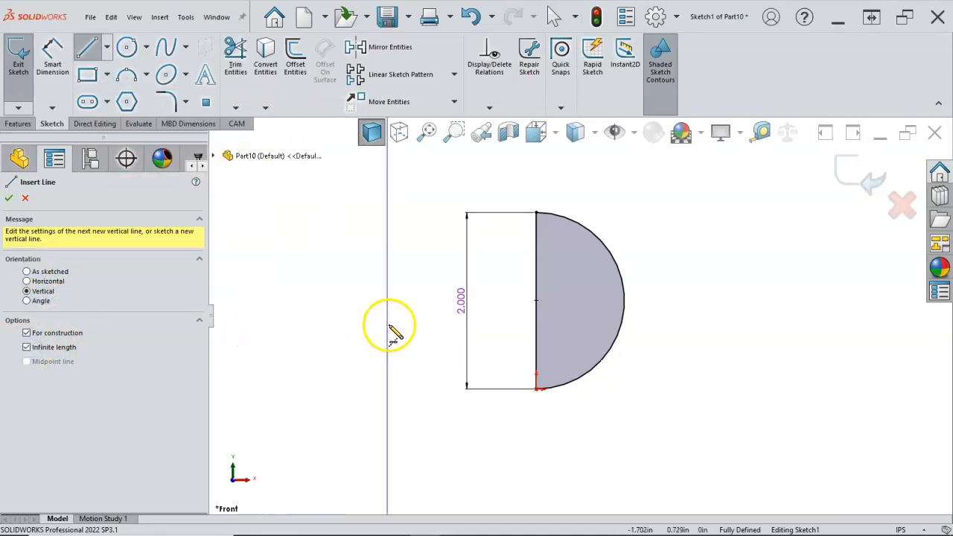
{"action": "left_click", "coordinate": [537, 388]}
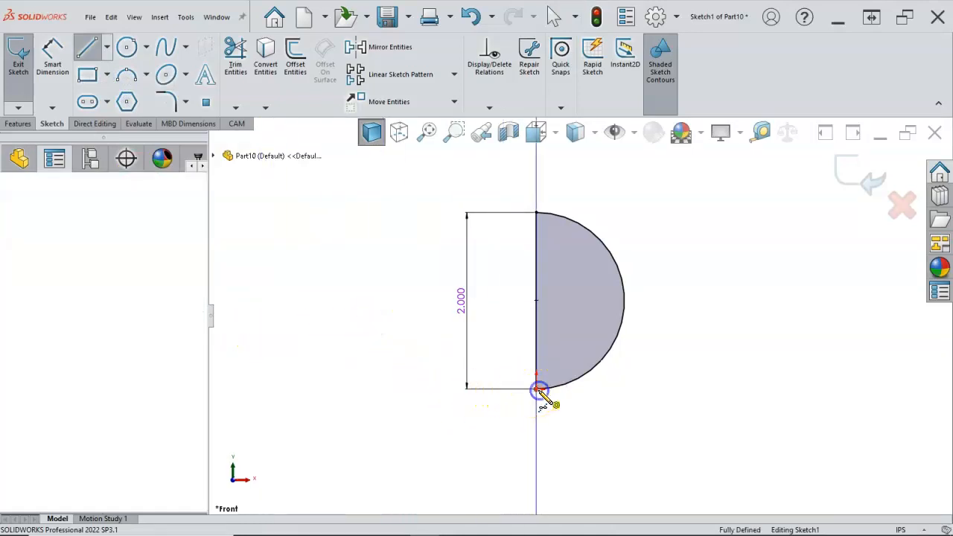
{"action": "right_click", "coordinate": [394, 329]}
{"action": "left_click", "coordinate": [420, 335]}
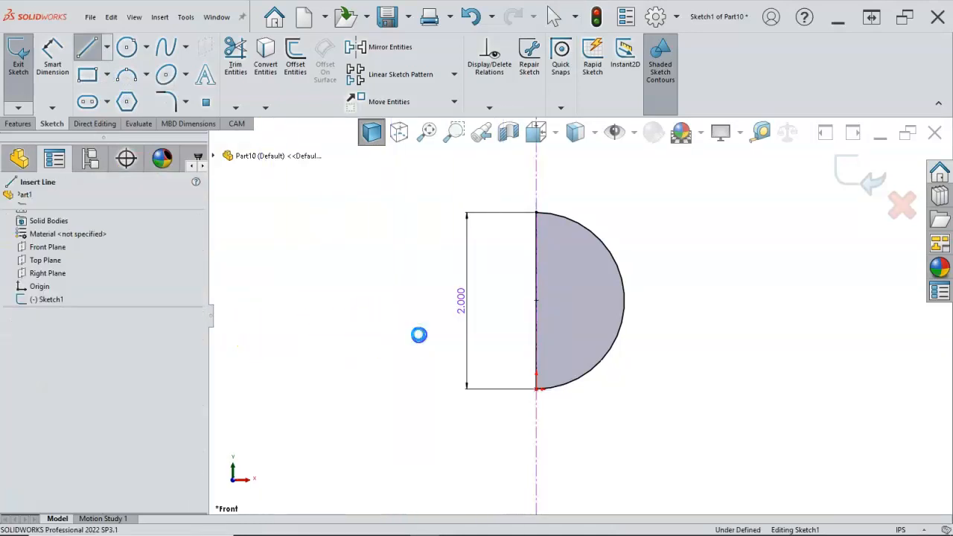
{"action": "left_click", "coordinate": [538, 411]}
{"action": "left_click", "coordinate": [621, 418]}
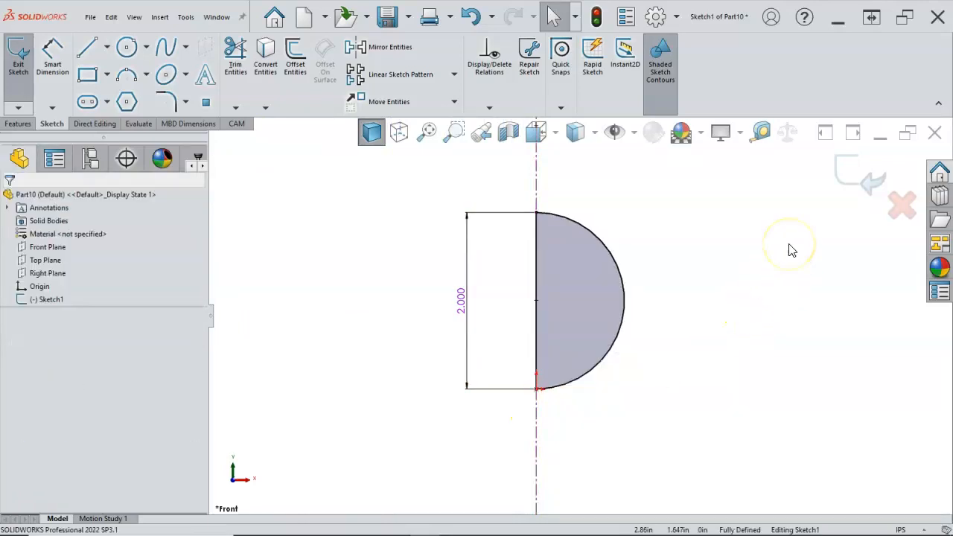
Step: Revolve the semicircle profile 360 degrees about the vertical centerline to form a solid sphere
{"action": "left_click", "coordinate": [526, 244]}
{"action": "left_click", "coordinate": [340, 240]}
{"action": "left_click", "coordinate": [18, 124]}
{"action": "left_click", "coordinate": [77, 68]}
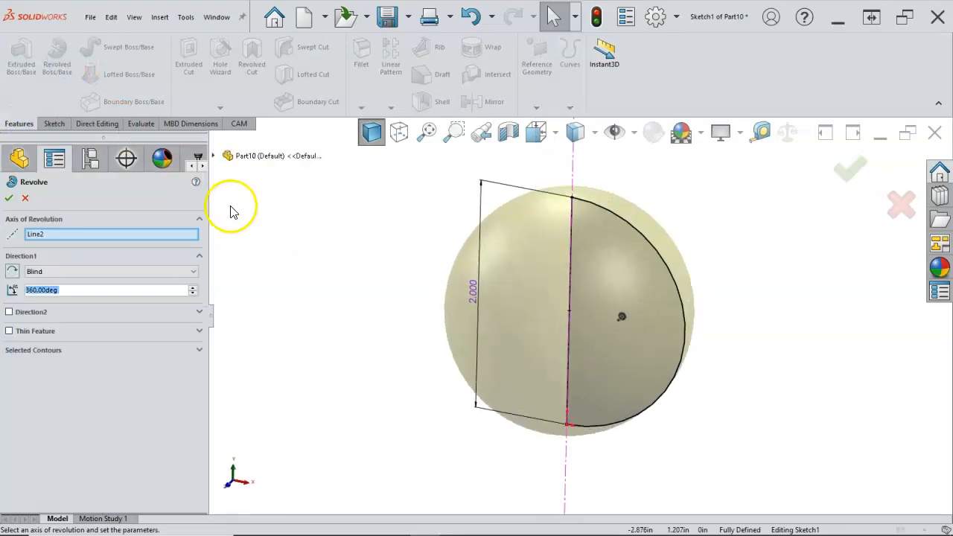
{"action": "left_click", "coordinate": [9, 199]}
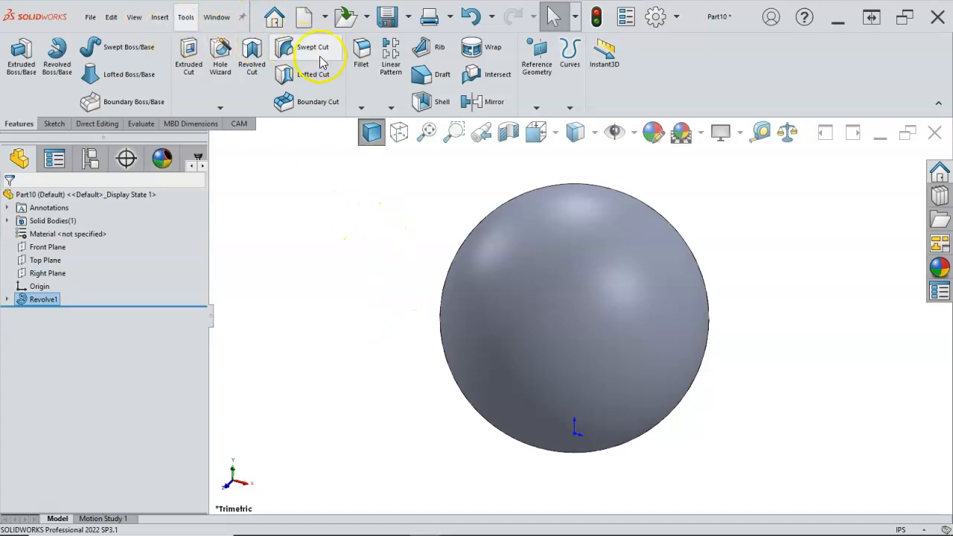
Step: Save the part as Sphere2 in the Assign01 folder
{"action": "left_click", "coordinate": [389, 11]}
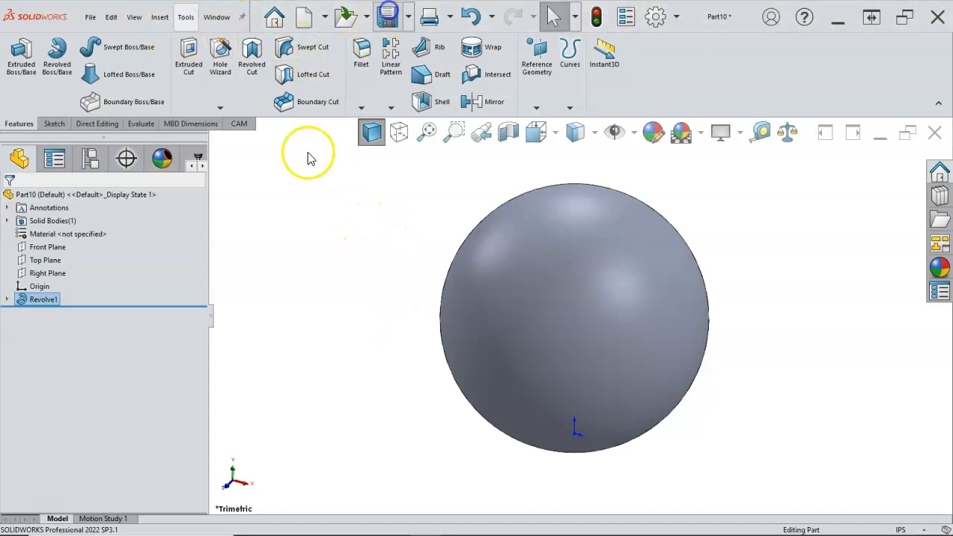
{"action": "type", "text": "S"}
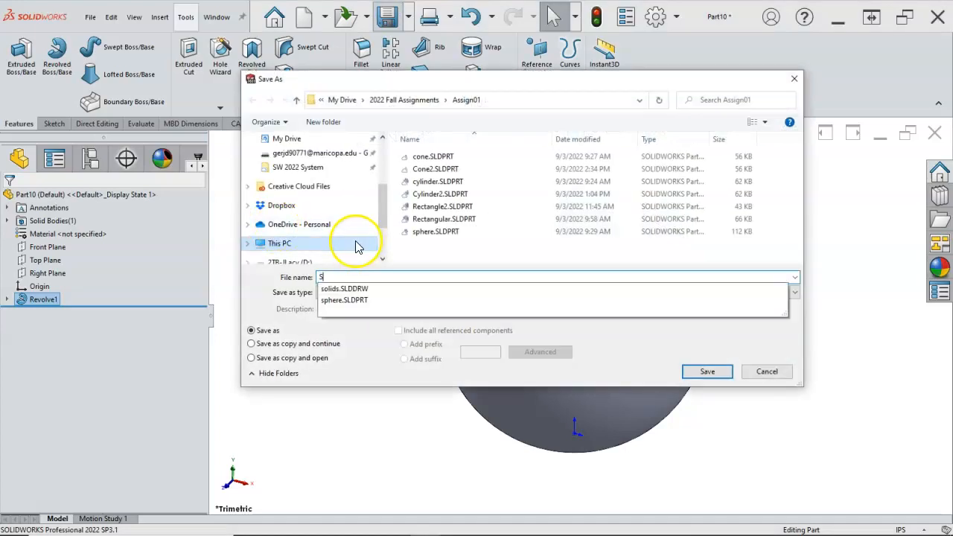
{"action": "type", "text": "phere2"}
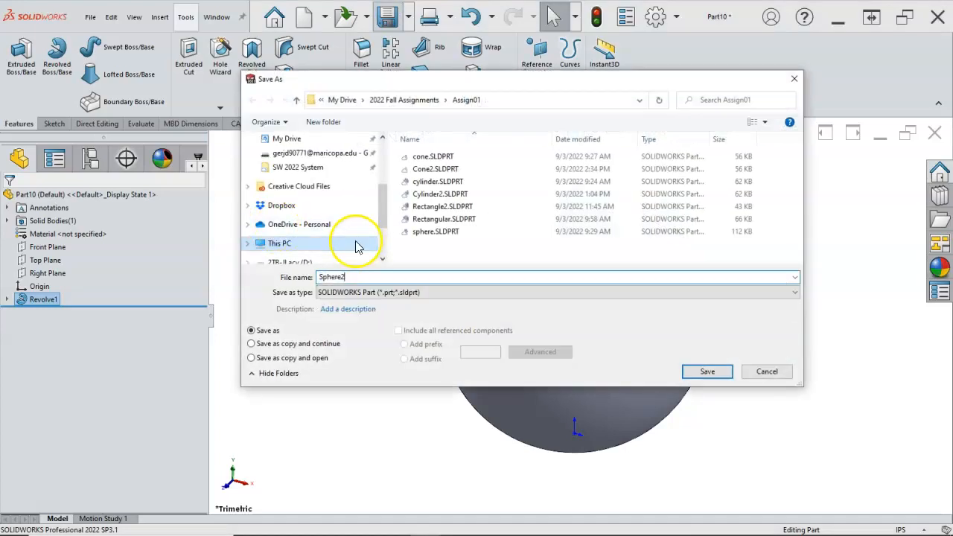
{"action": "left_click", "coordinate": [708, 372]}
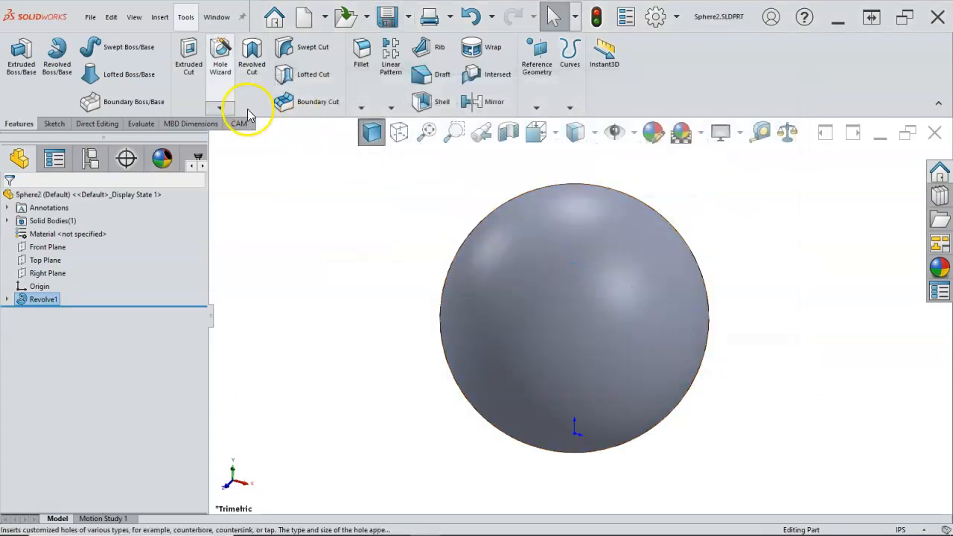
Step: Make a drawing from the part with the Drawing template and an A (ANSI) Landscape sheet
{"action": "left_click", "coordinate": [88, 18]}
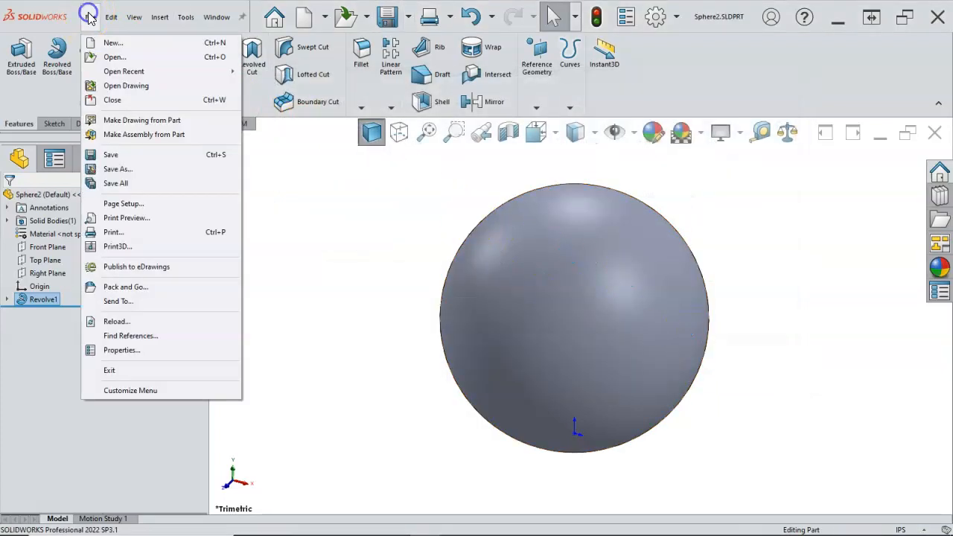
{"action": "left_click", "coordinate": [128, 122]}
{"action": "left_click", "coordinate": [189, 91]}
{"action": "left_click", "coordinate": [196, 115]}
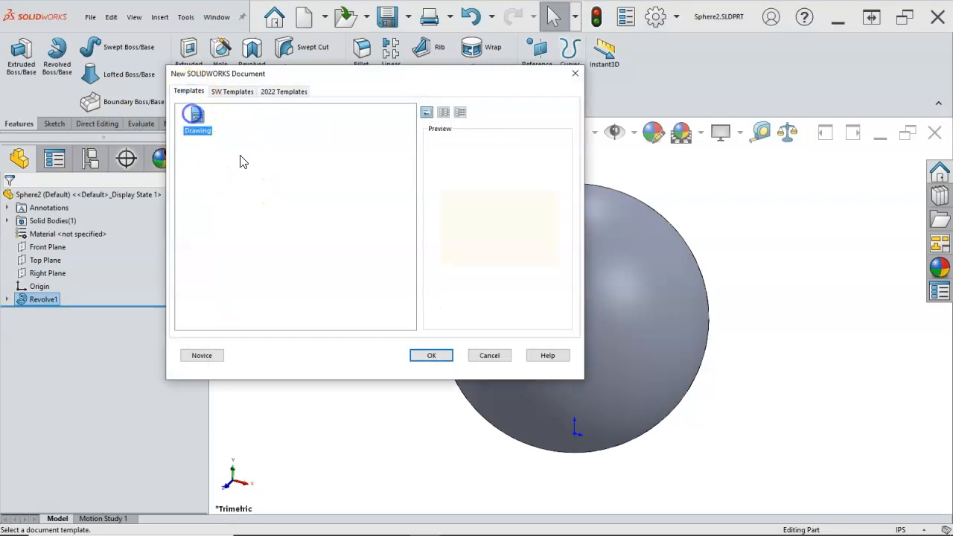
{"action": "left_click", "coordinate": [433, 356]}
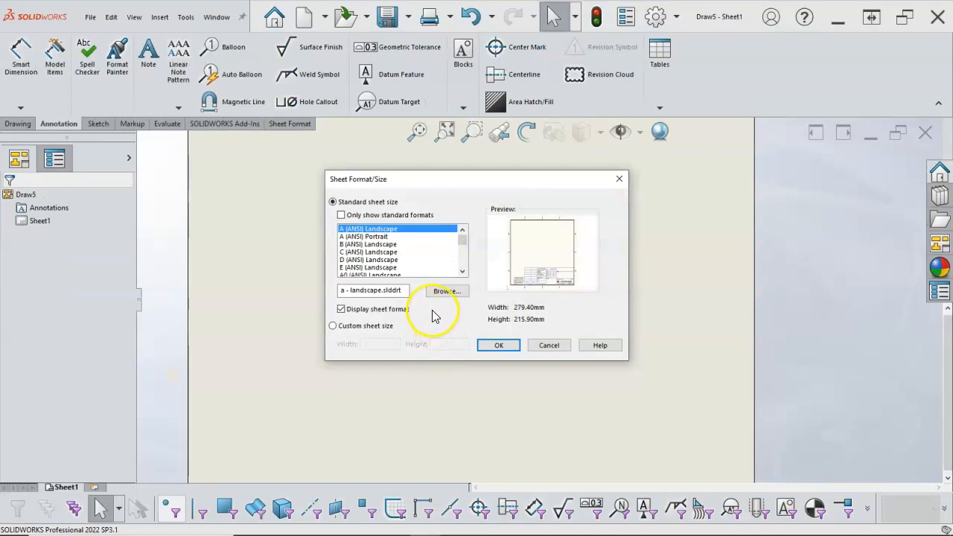
{"action": "left_click", "coordinate": [501, 346]}
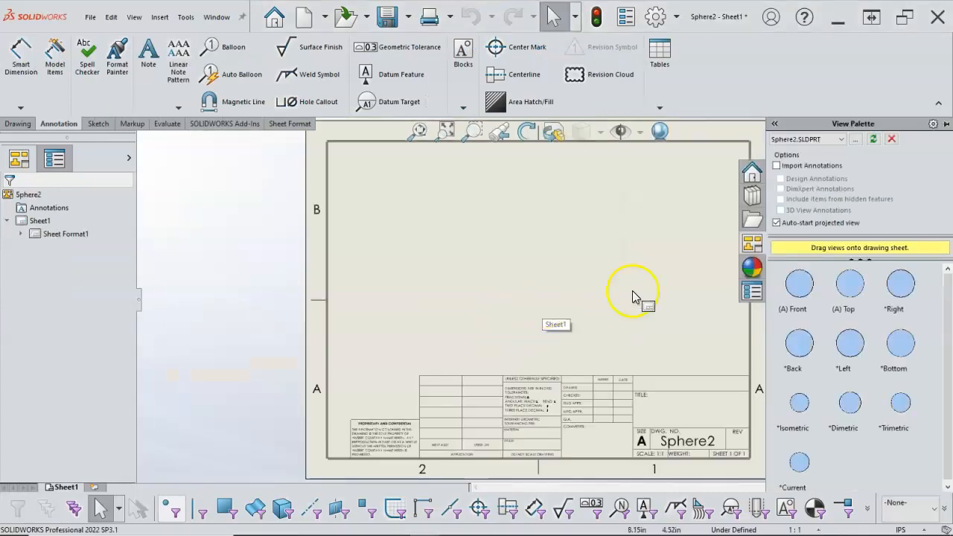
Step: Place only the sphere's front view on the sheet, without projected views, and move it to the open area above the title block
{"action": "left_click_drag", "start_coordinate": [804, 295], "coordinate": [485, 292]}
{"action": "right_click", "coordinate": [546, 235]}
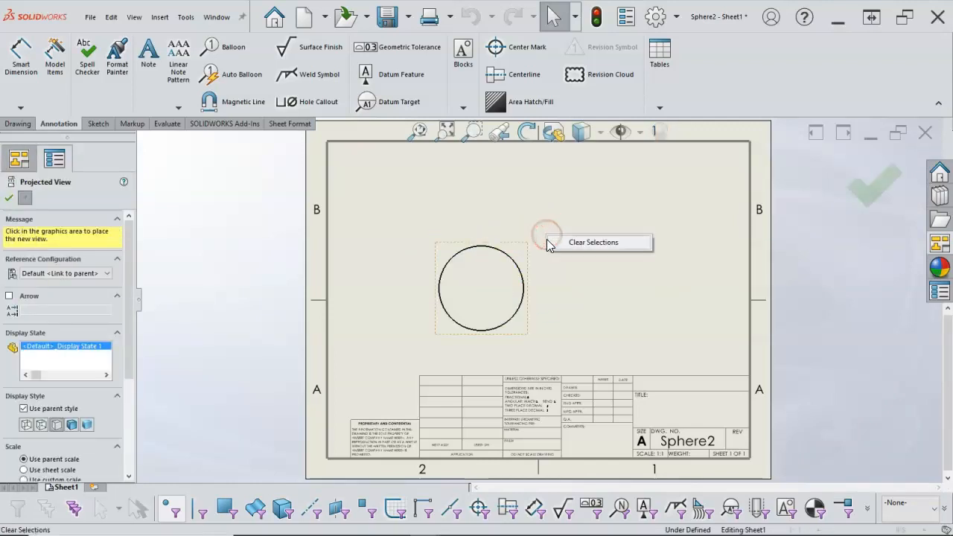
{"action": "left_click", "coordinate": [589, 243]}
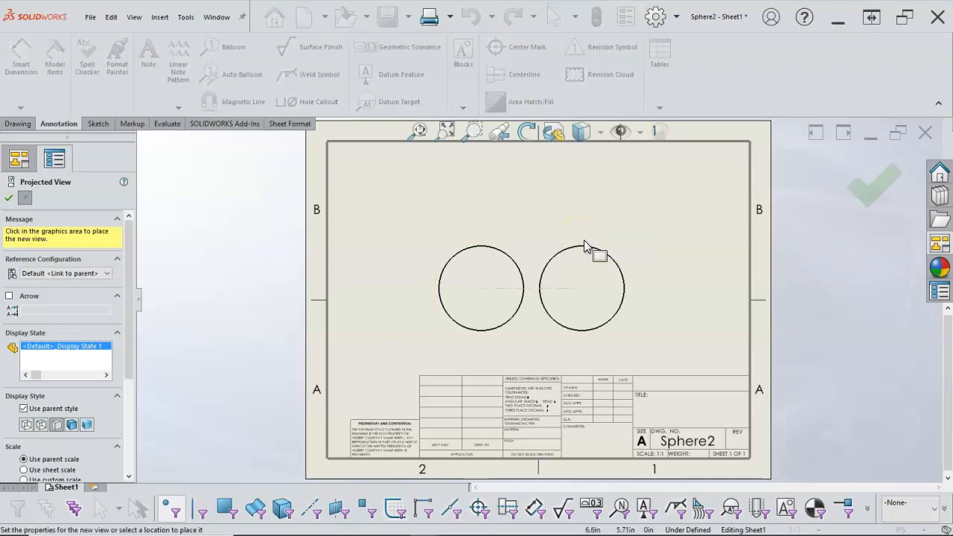
{"action": "left_click", "coordinate": [605, 221]}
{"action": "key", "text": "Escape"}
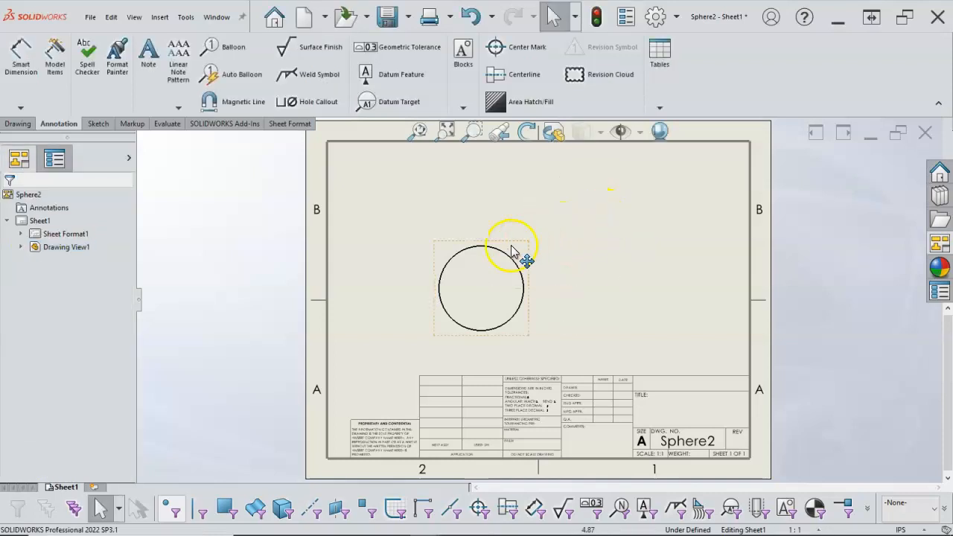
{"action": "left_click_drag", "start_coordinate": [515, 245], "coordinate": [576, 219]}
{"action": "left_click", "coordinate": [621, 252]}
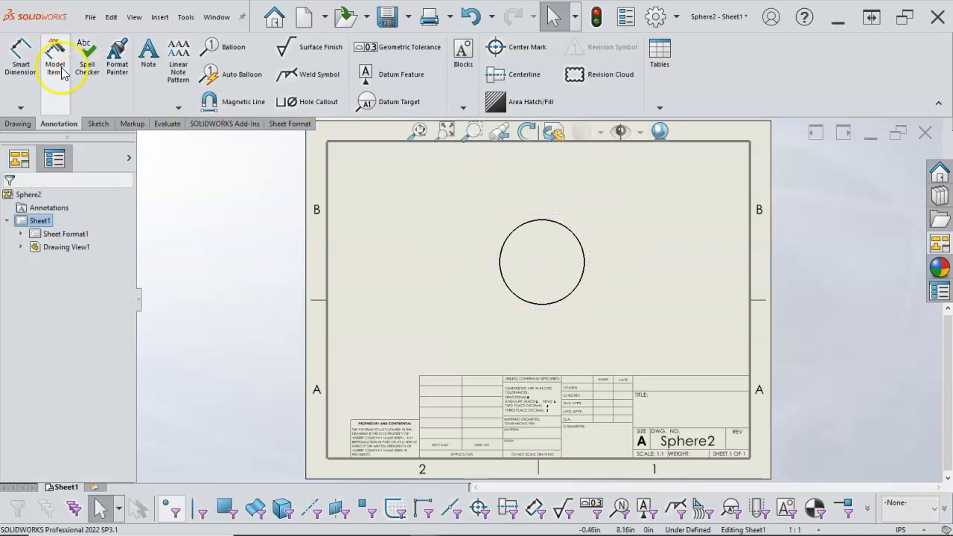
{"action": "left_click", "coordinate": [504, 223]}
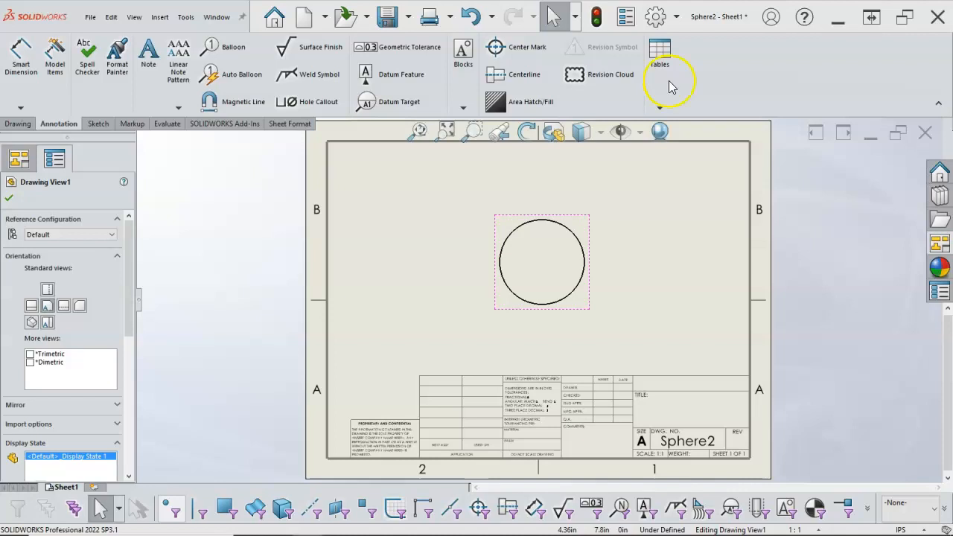
{"action": "left_click", "coordinate": [518, 47]}
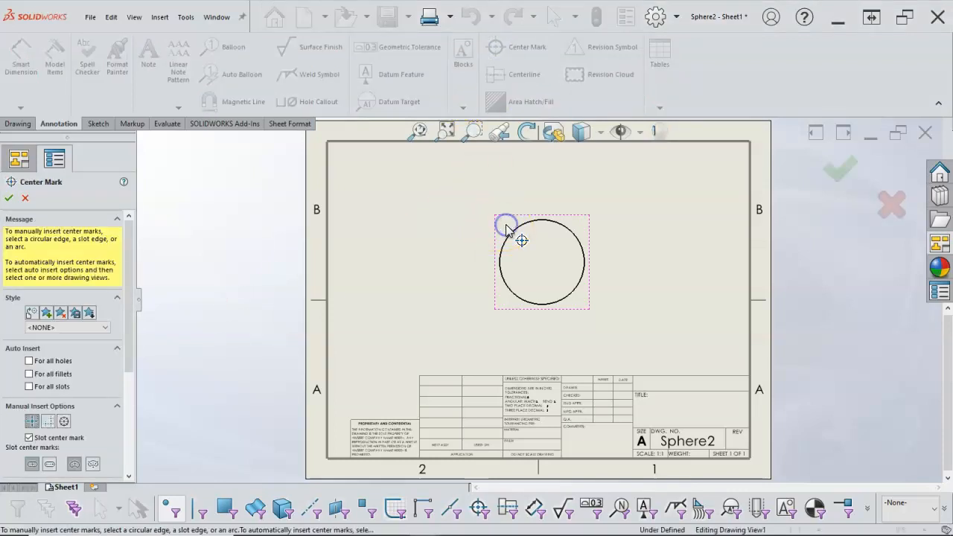
{"action": "left_click_drag", "start_coordinate": [129, 340], "coordinate": [126, 295]}
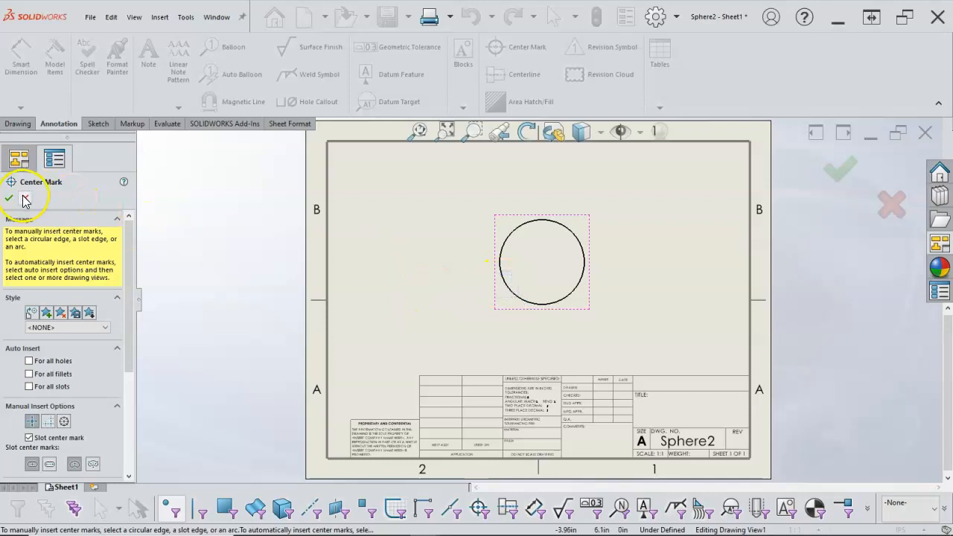
{"action": "left_click", "coordinate": [25, 199]}
Step: Auto-insert a vertical centerline in the front view and stretch its upper end above the circle
{"action": "left_click", "coordinate": [525, 75]}
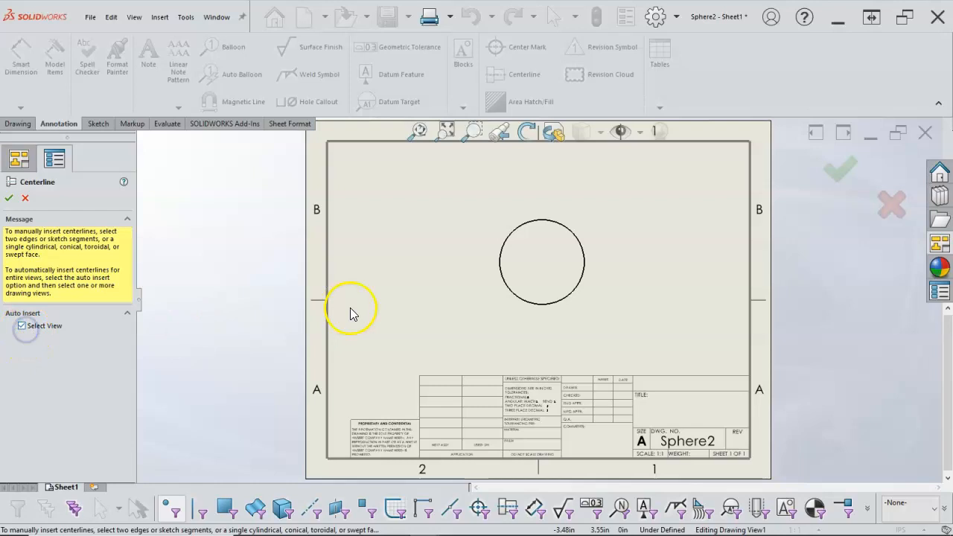
{"action": "left_click", "coordinate": [526, 218]}
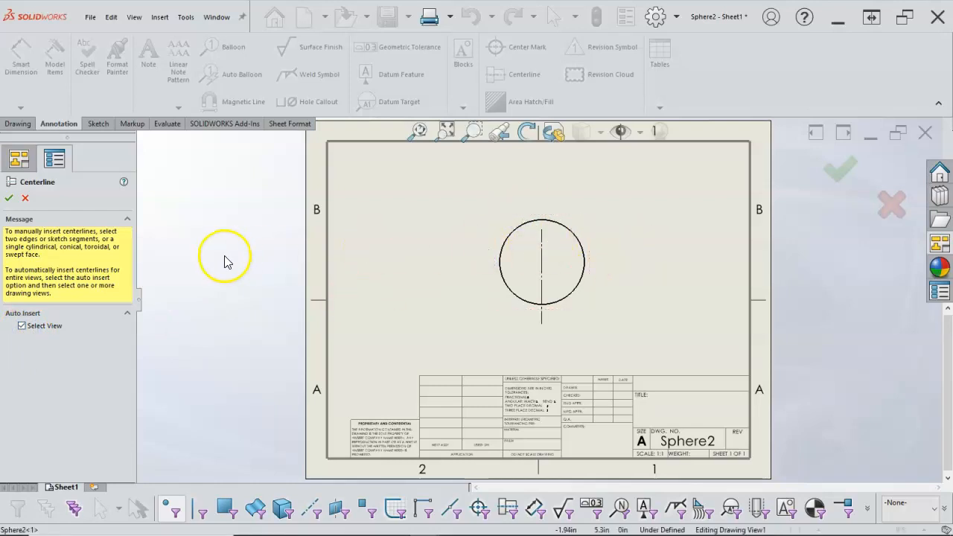
{"action": "left_click", "coordinate": [9, 198]}
{"action": "left_click", "coordinate": [542, 247]}
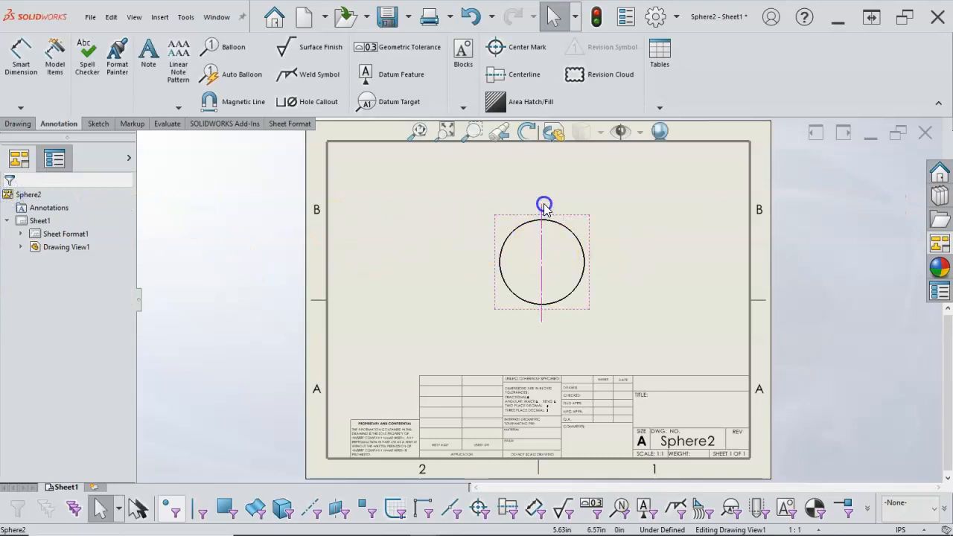
{"action": "left_click", "coordinate": [628, 266]}
Step: Dimension the circle's diameter in the front view, placing the text to the upper left outside the circle
{"action": "key", "text": "s"}
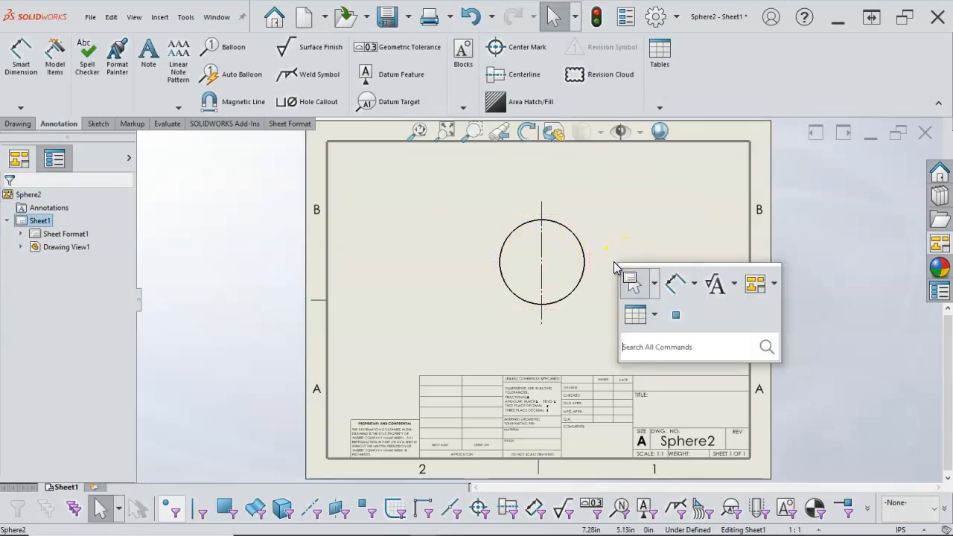
{"action": "left_click", "coordinate": [676, 281]}
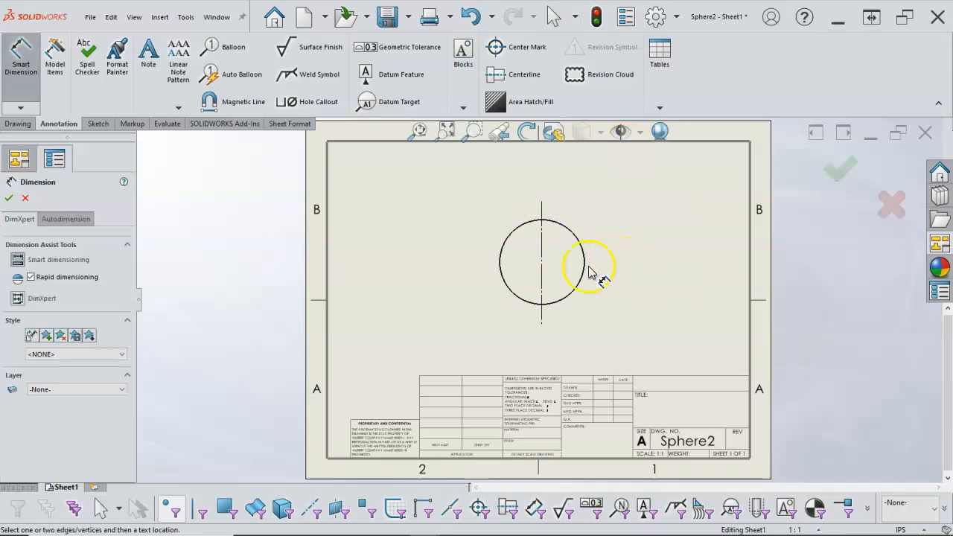
{"action": "left_click", "coordinate": [509, 242]}
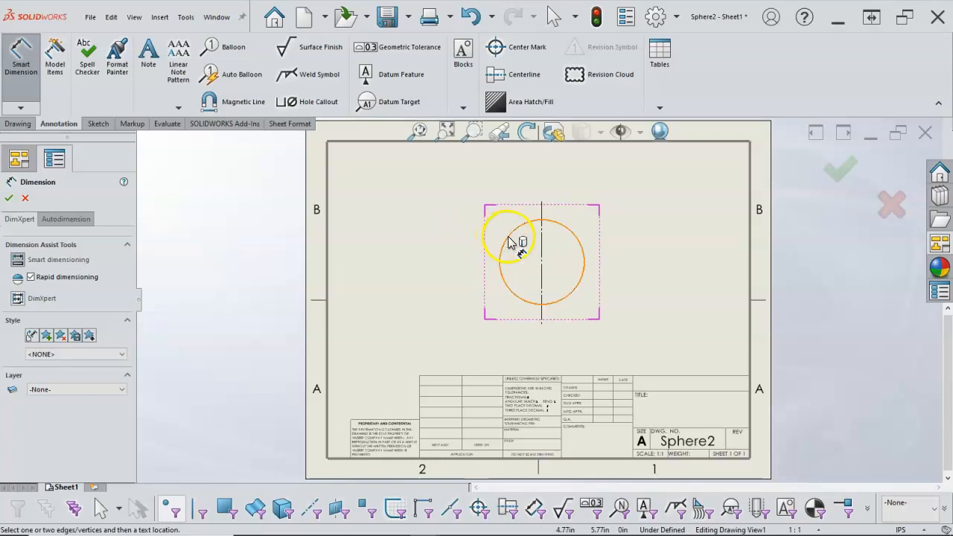
{"action": "left_click", "coordinate": [441, 228]}
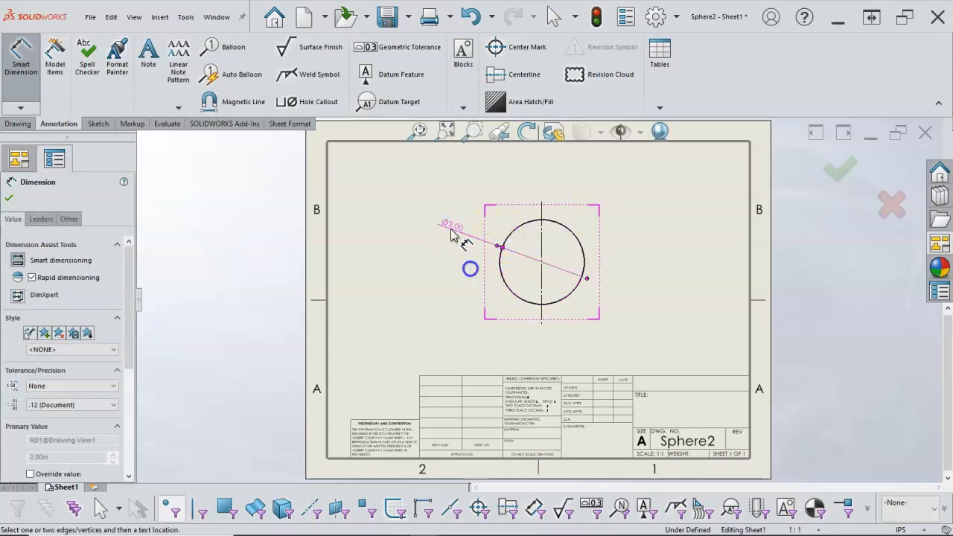
{"action": "right_click", "coordinate": [468, 267]}
{"action": "left_click", "coordinate": [500, 320]}
Step: Change the circle's diameter dimension to display as a radius
{"action": "left_click", "coordinate": [455, 230]}
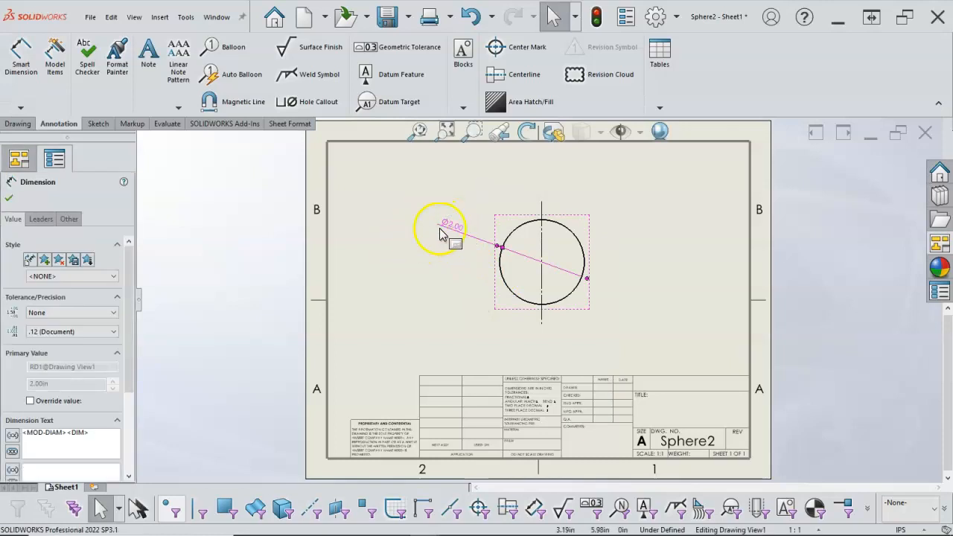
{"action": "right_click", "coordinate": [449, 228]}
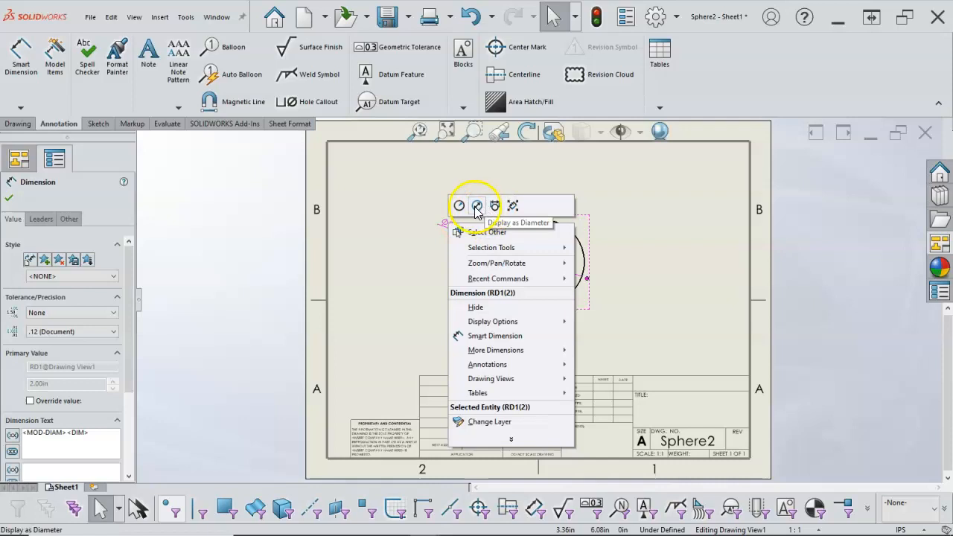
{"action": "left_click", "coordinate": [459, 206]}
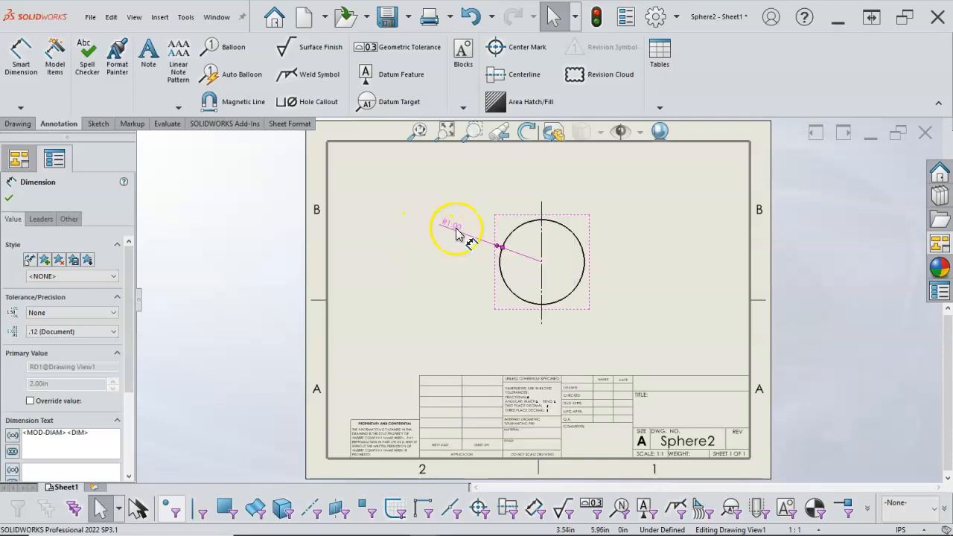
{"action": "left_click", "coordinate": [456, 234]}
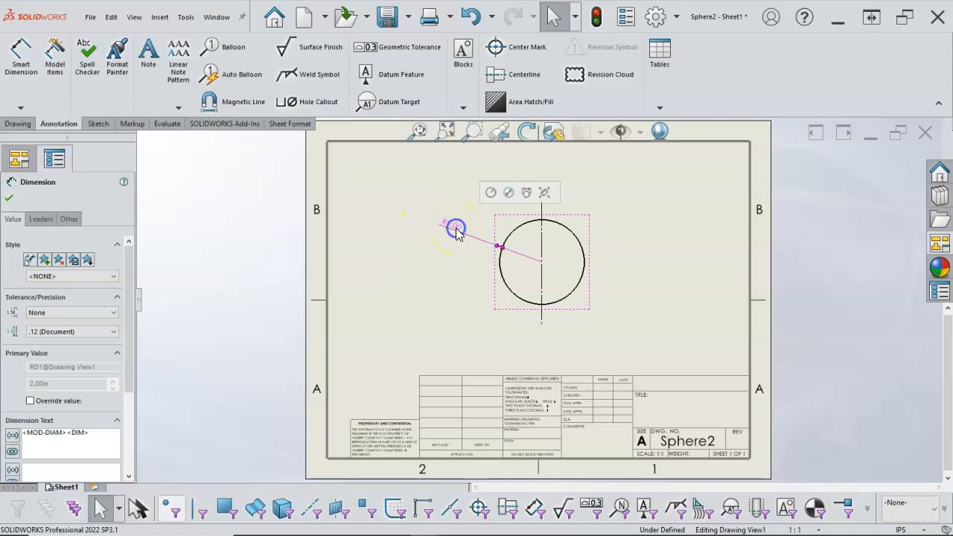
Step: Append SR after the value of the circle's size dimension and move its text slightly higher at the circle's upper left
{"action": "left_click", "coordinate": [545, 193]}
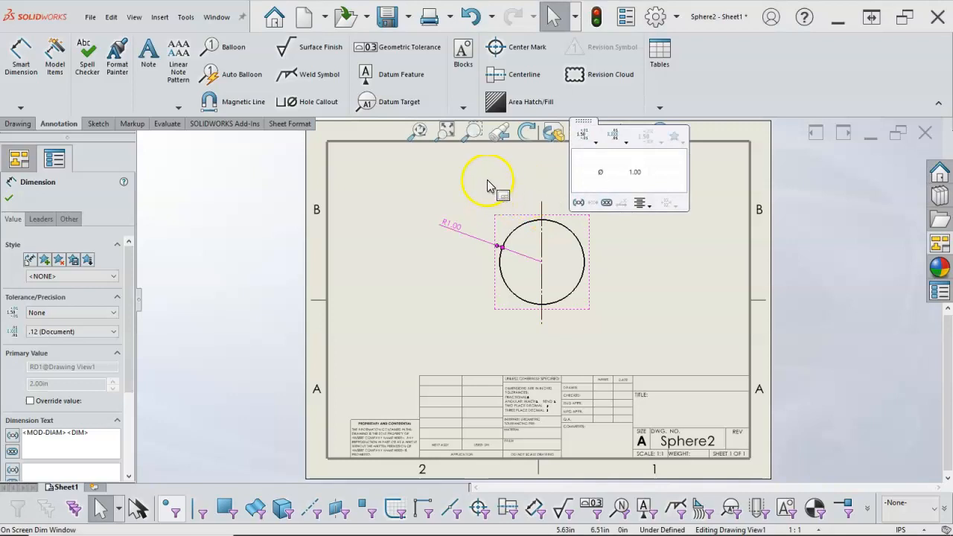
{"action": "left_click", "coordinate": [665, 172]}
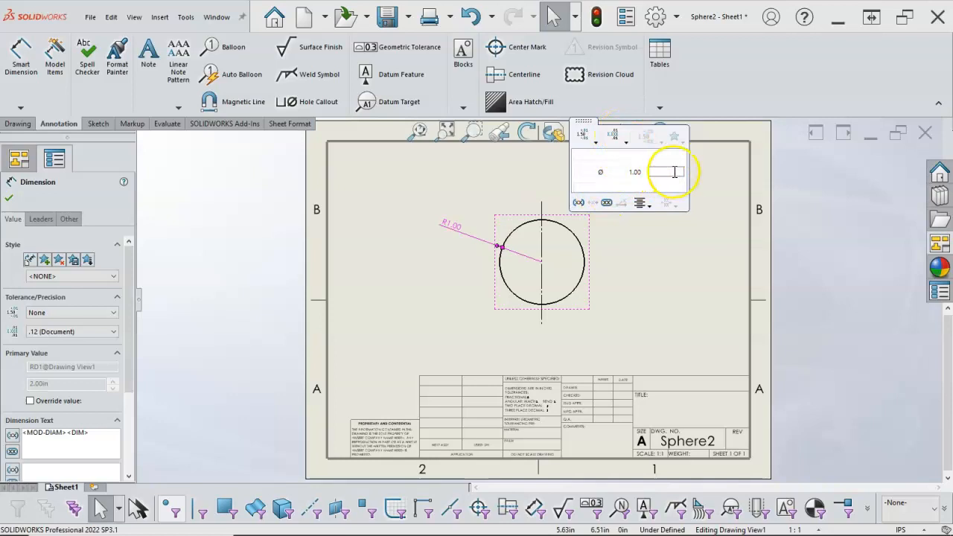
{"action": "type", "text": "SR"}
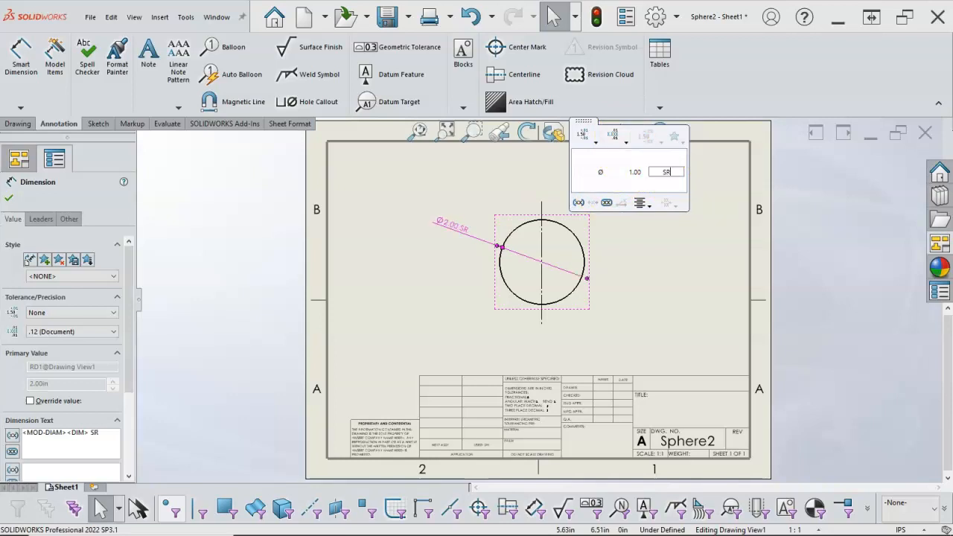
{"action": "left_click", "coordinate": [638, 248]}
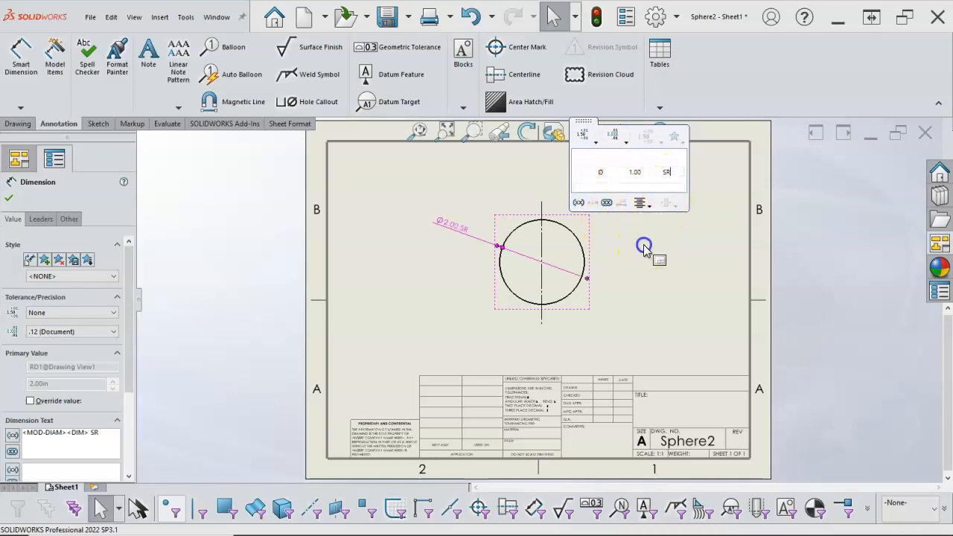
{"action": "left_click_drag", "start_coordinate": [456, 229], "coordinate": [473, 217]}
{"action": "left_click", "coordinate": [618, 253]}
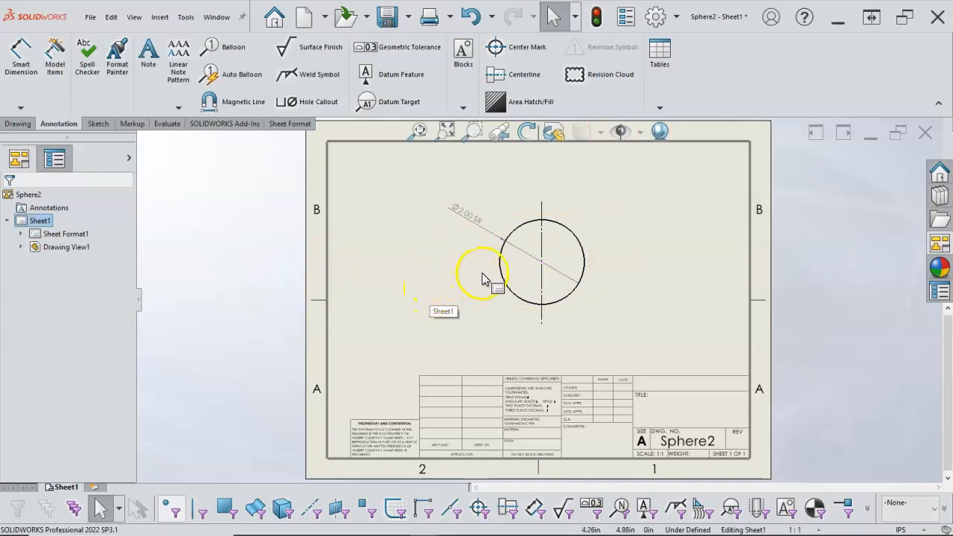
{"action": "left_click", "coordinate": [580, 270]}
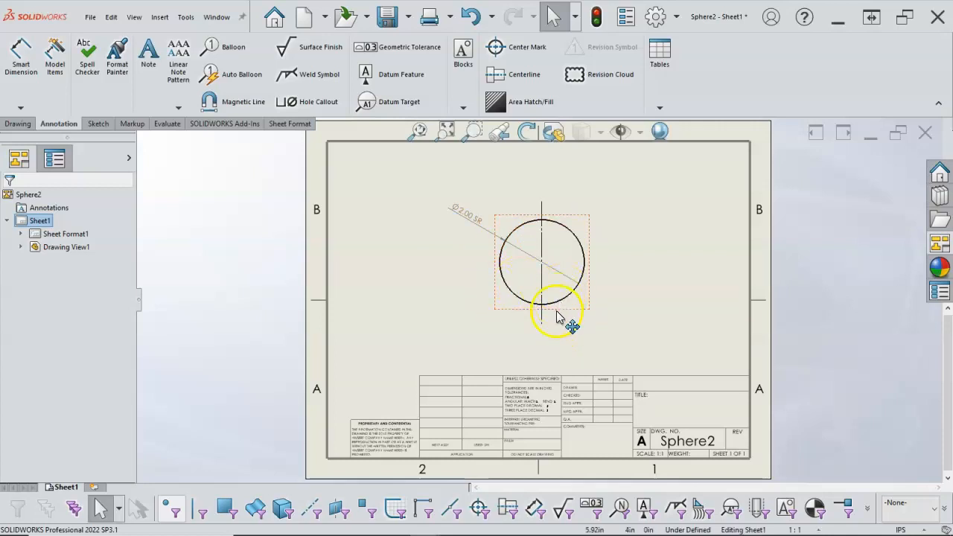
{"action": "left_click", "coordinate": [463, 316]}
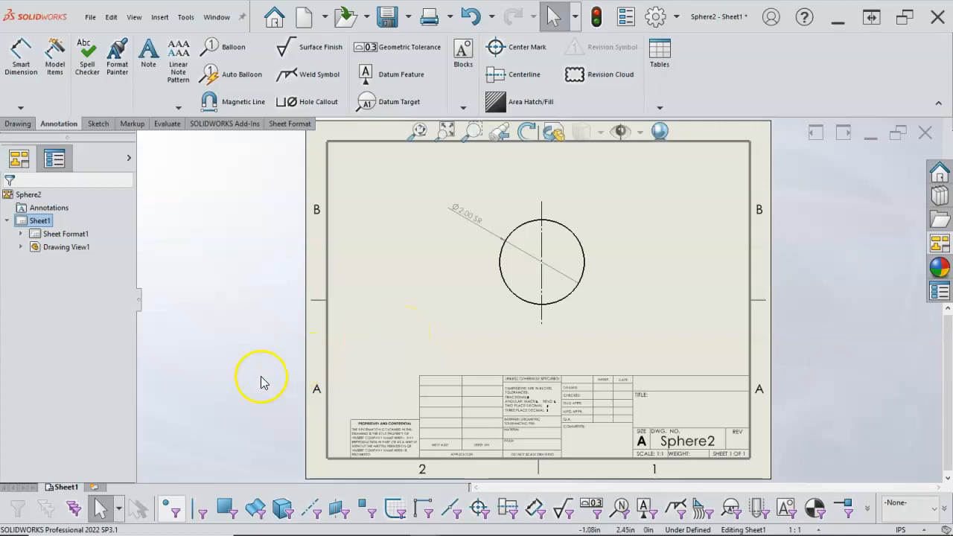
{"action": "left_click", "coordinate": [185, 430]}
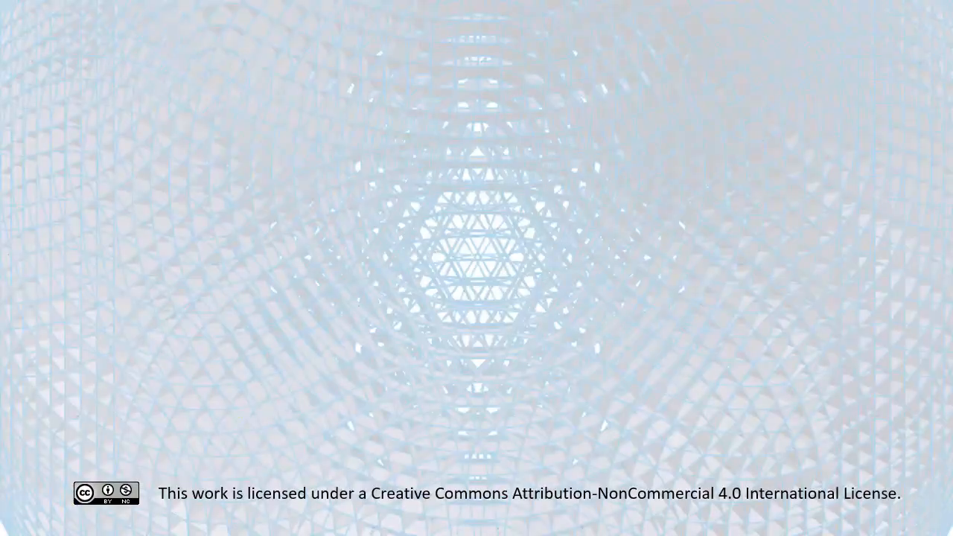